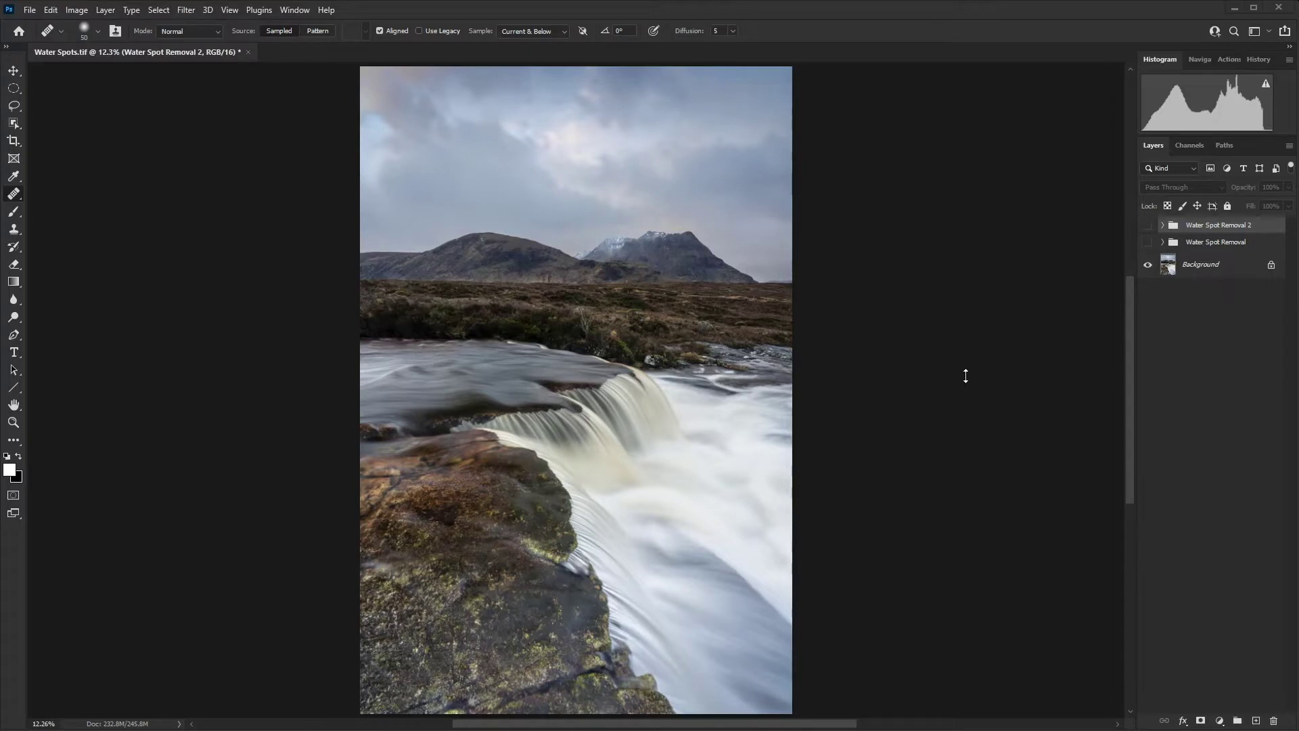
Zoom to 100% on the river's wave above the falls and make the Water Spot Removal group visible.
key("z")
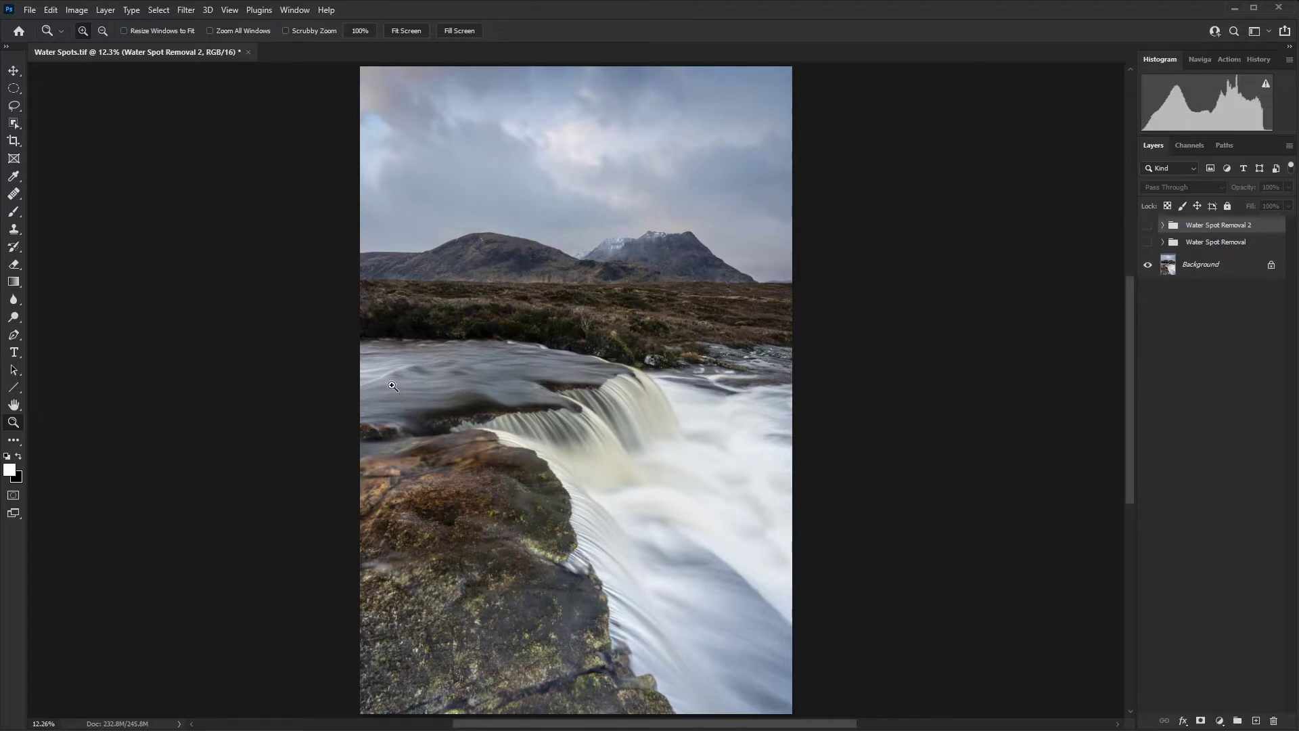
left_click(389, 381)
left_click(389, 381)
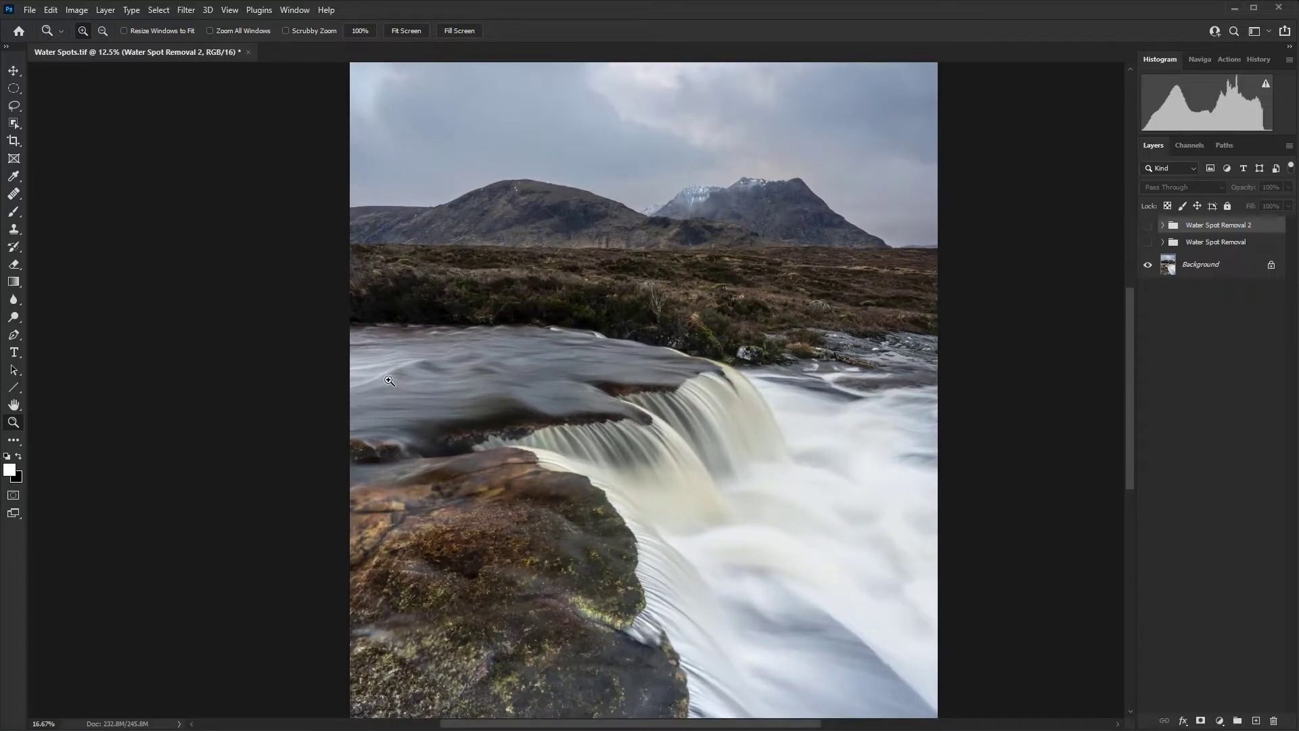
left_click(389, 381)
left_click(390, 382)
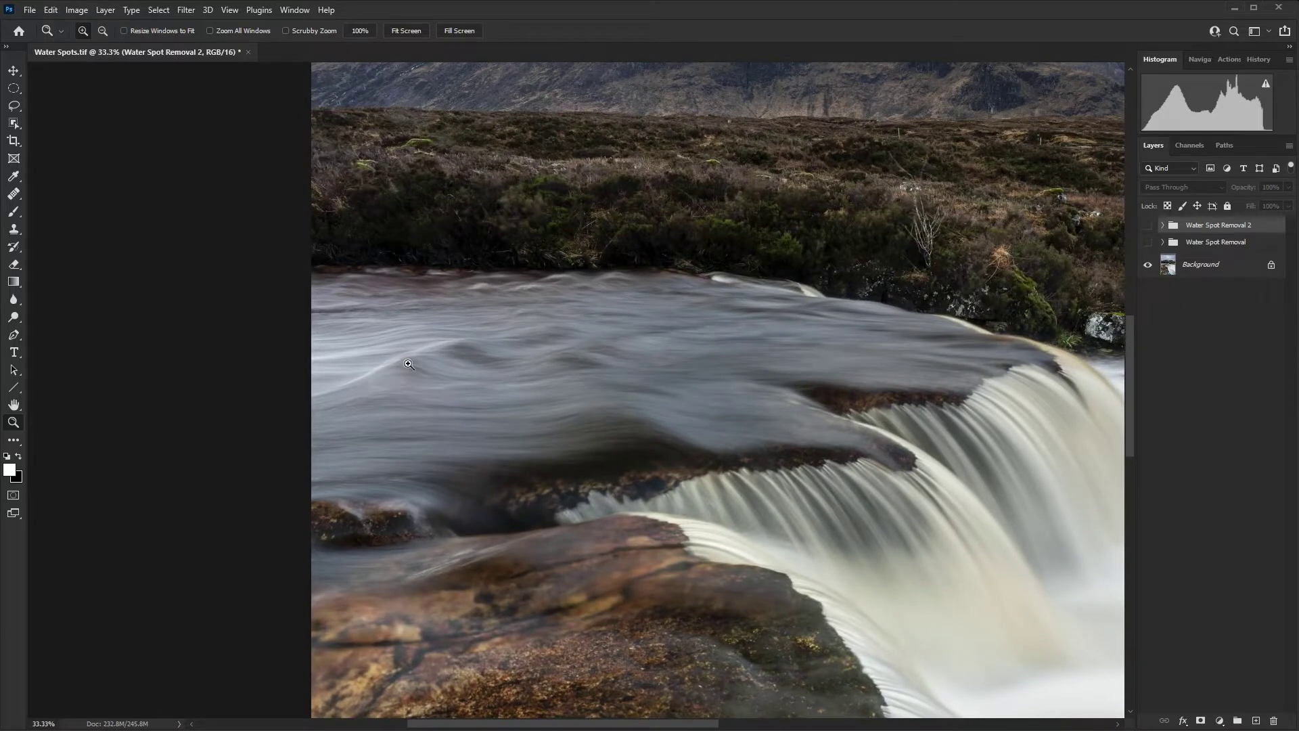
left_click(390, 382)
left_click(389, 380)
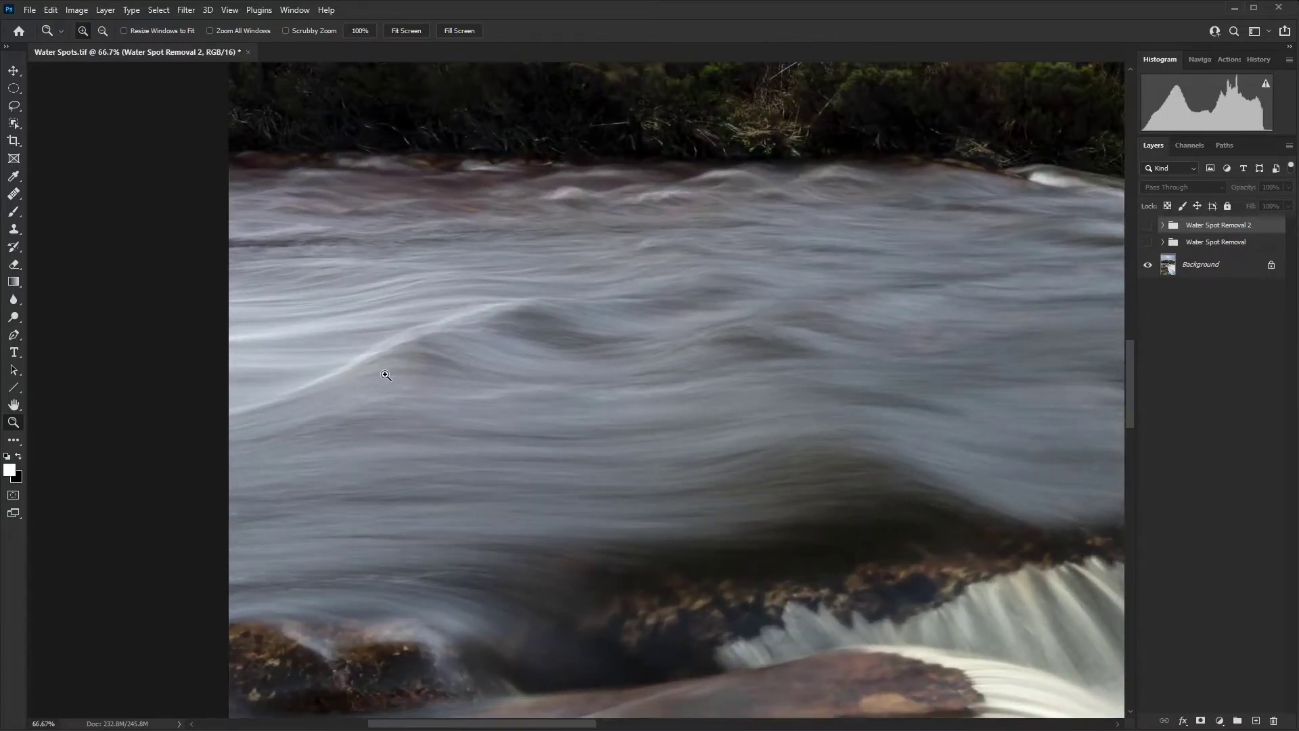
left_click(382, 372)
left_click_drag(370, 365, 612, 369)
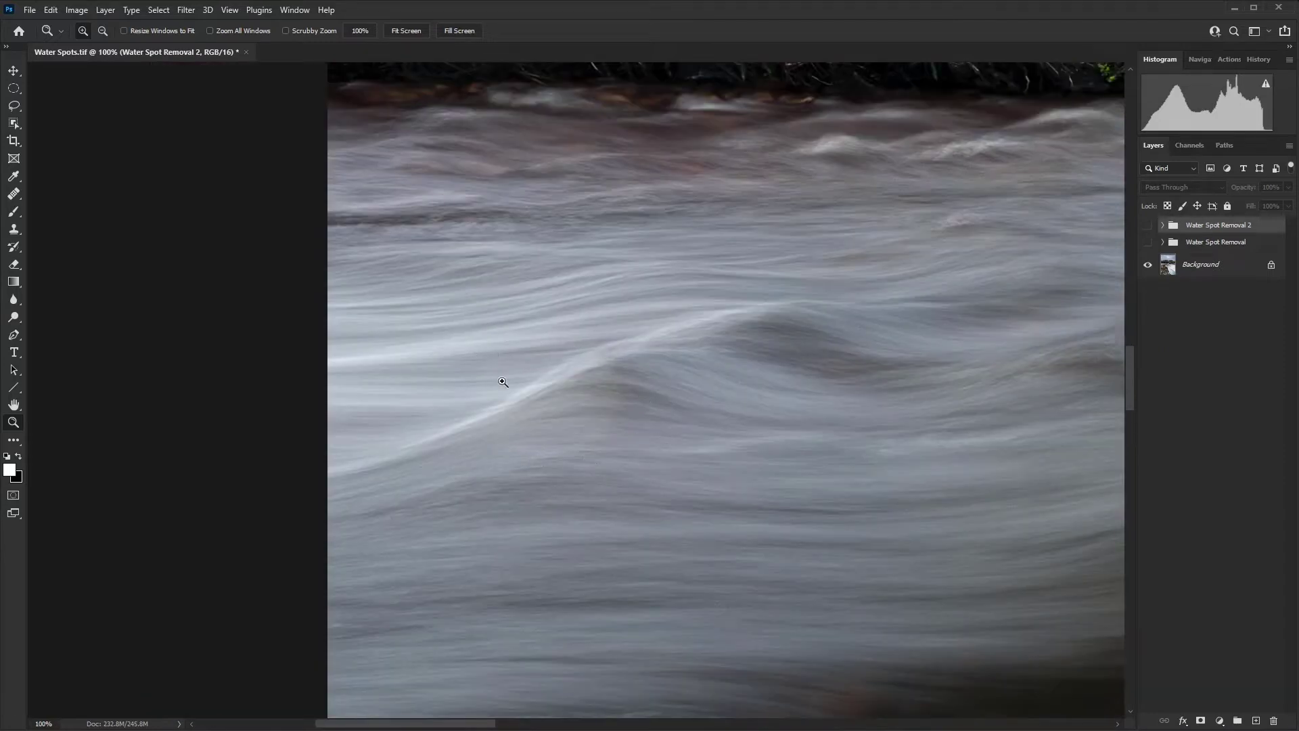
left_click(1152, 243)
Toggle the Water Spot Removal 2 group on and off to compare before and after.
left_click_drag(684, 354, 664, 534)
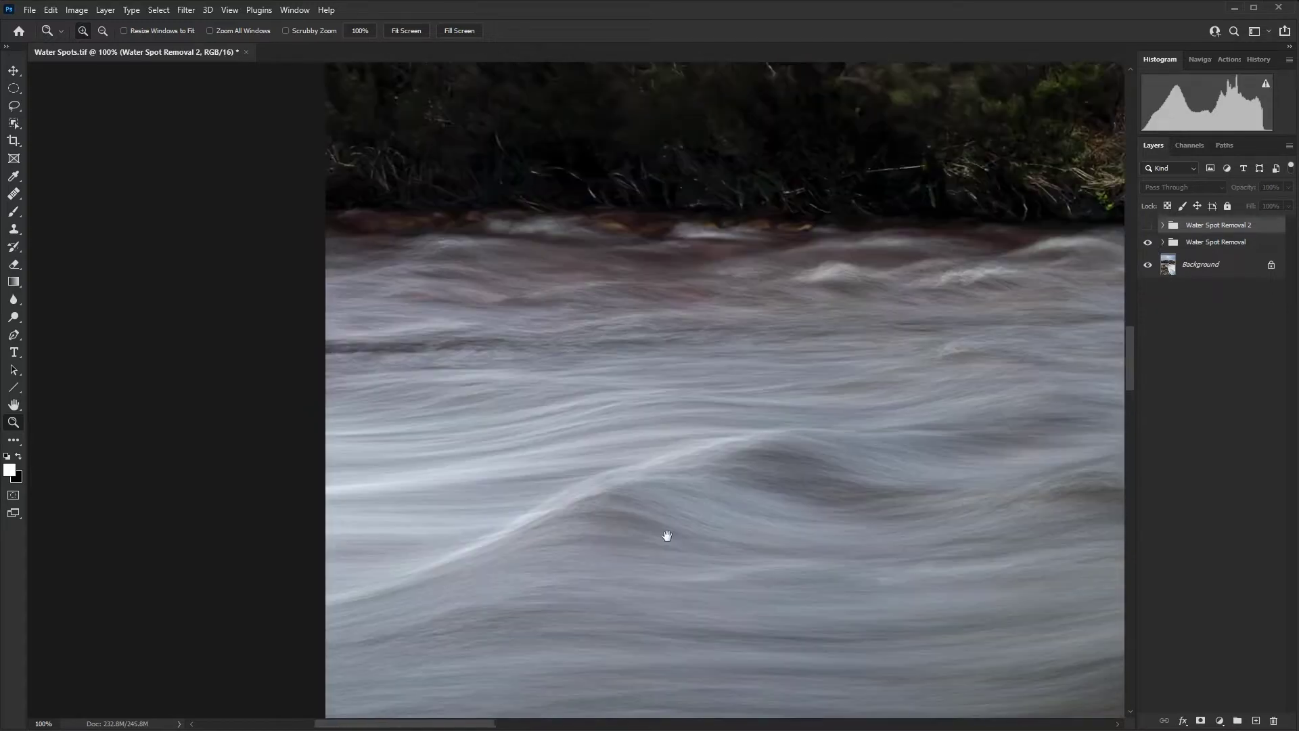
left_click_drag(661, 91, 621, 435)
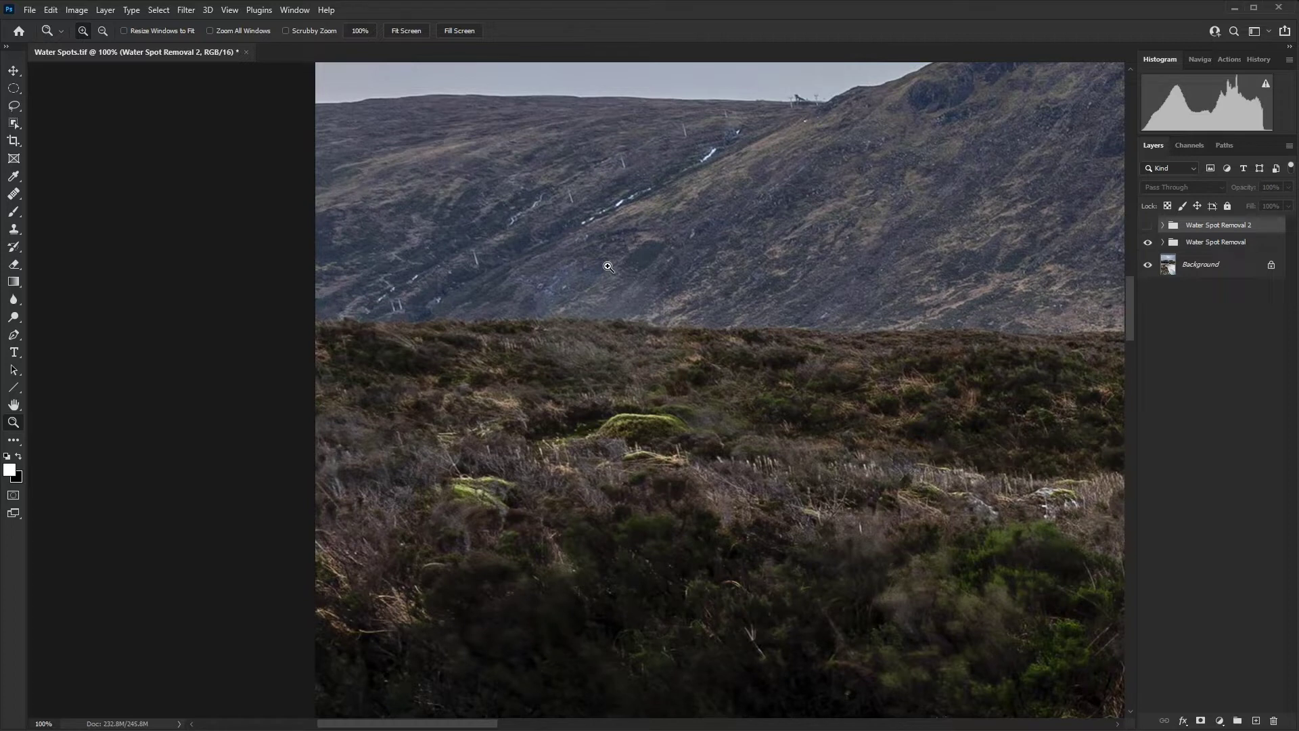
left_click(1148, 225)
left_click(1148, 226)
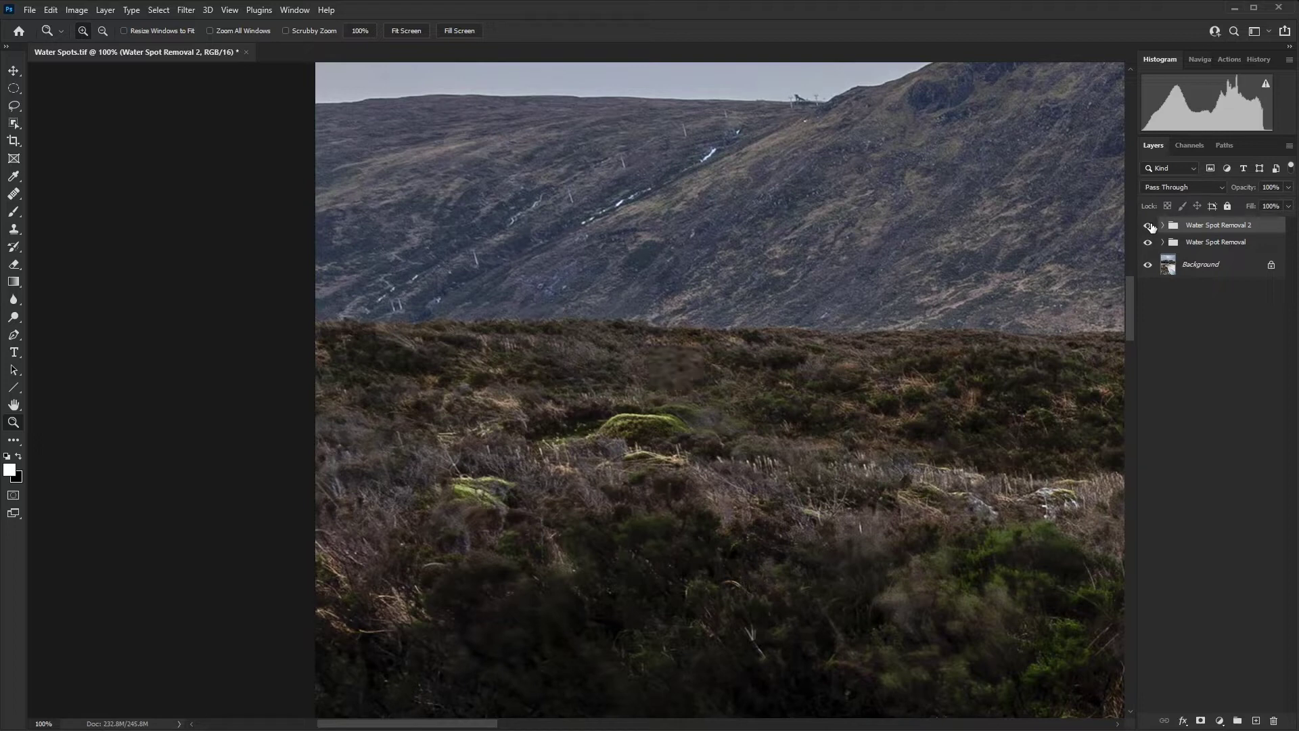
Fit the photo, zoom to 100% on the water spot, and drag both groups to the trash.
key("ctrl+0")
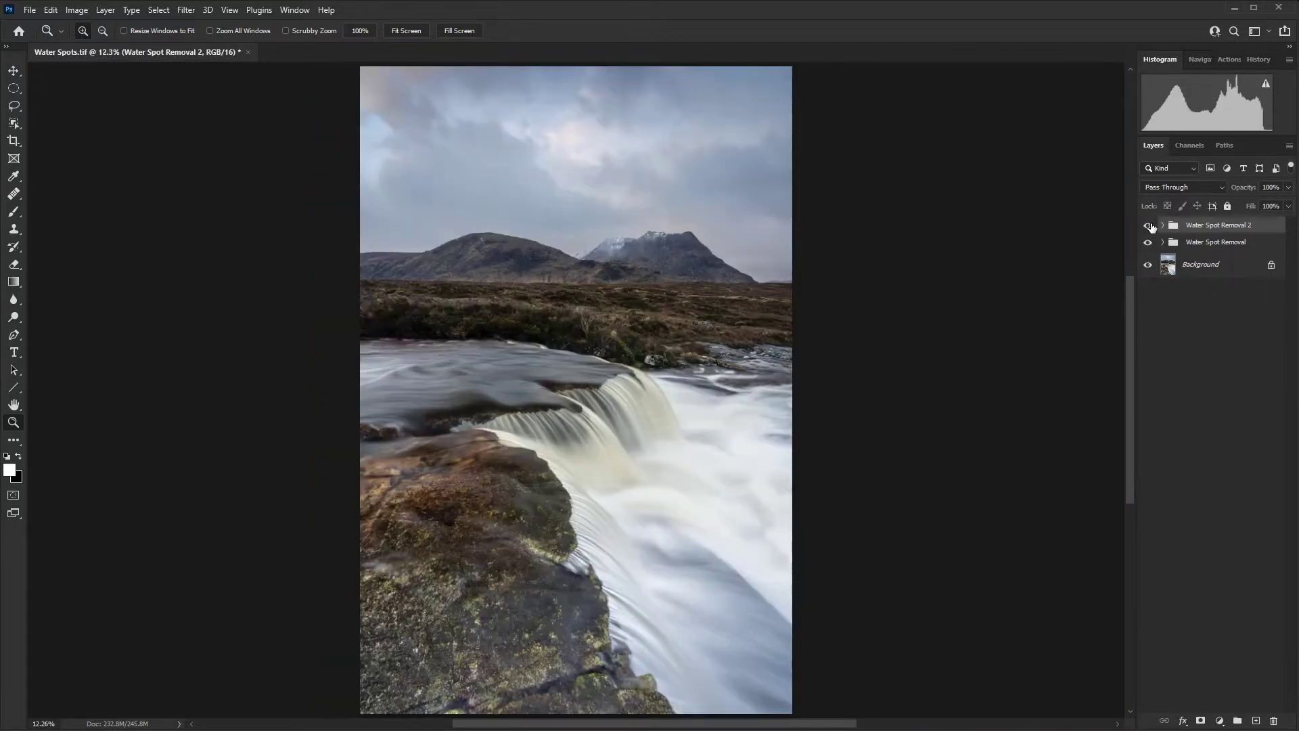
left_click(473, 368)
left_click_drag(529, 370, 636, 442)
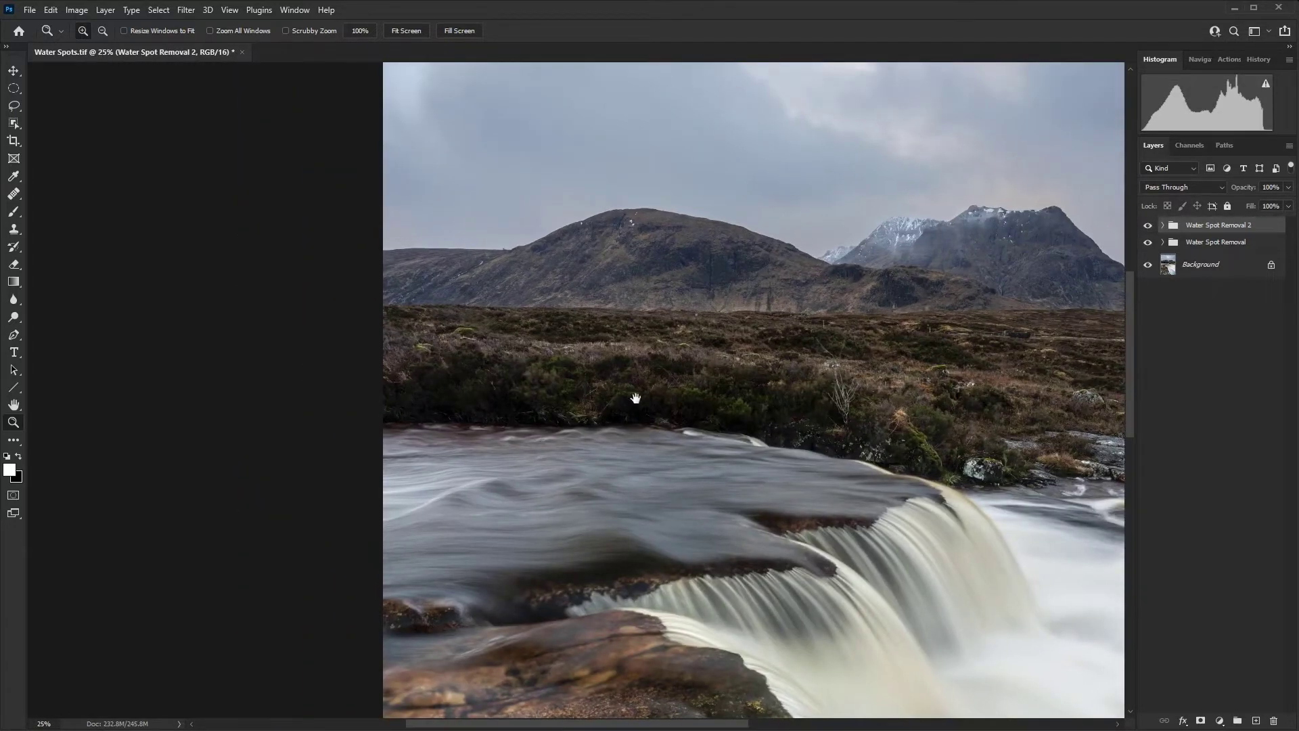
left_click(493, 528)
left_click(492, 527)
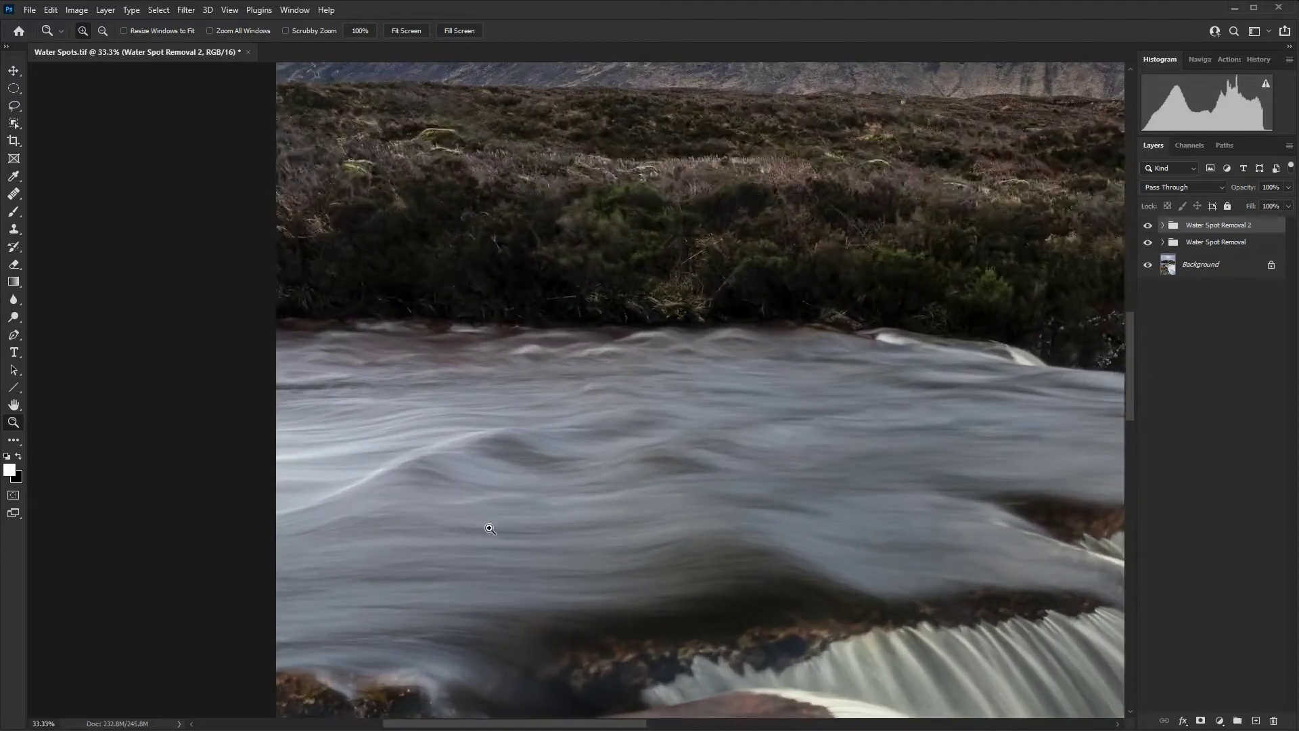
left_click(484, 521)
left_click(484, 520)
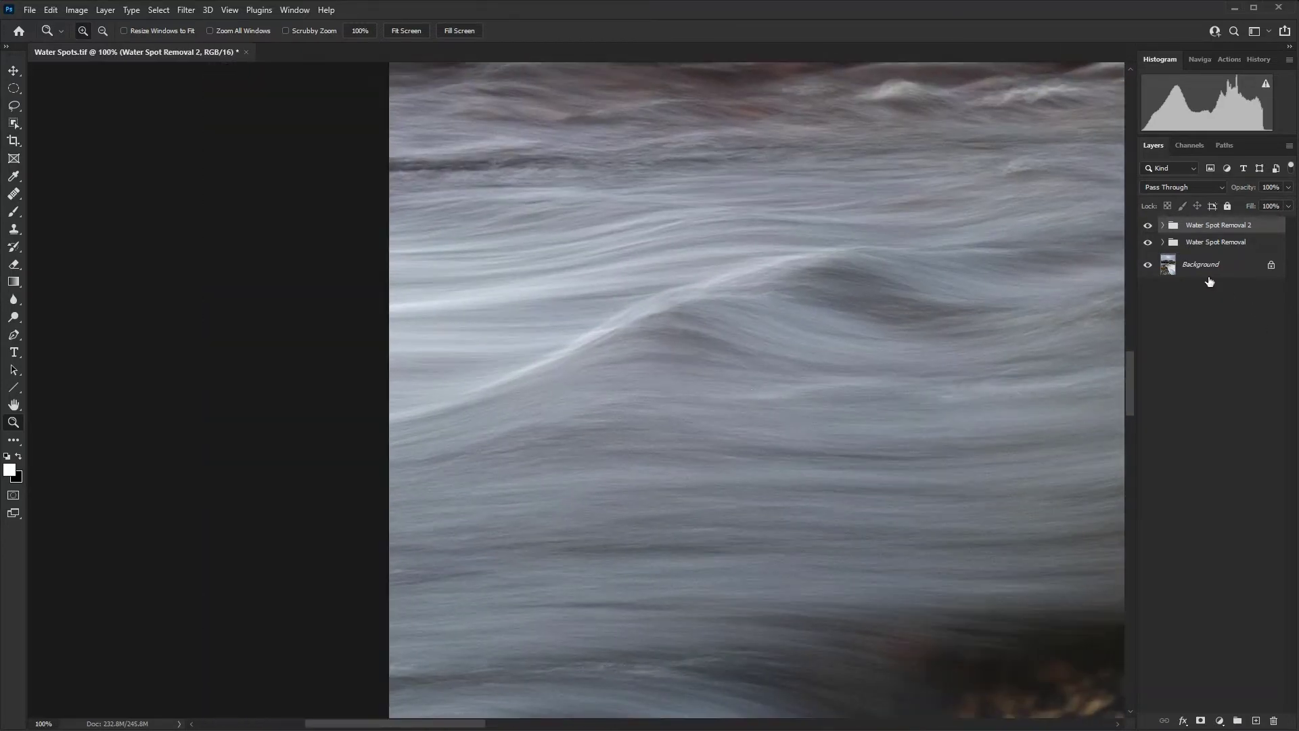
left_click(1218, 243, "shift")
left_click_drag(1218, 243, 1274, 721)
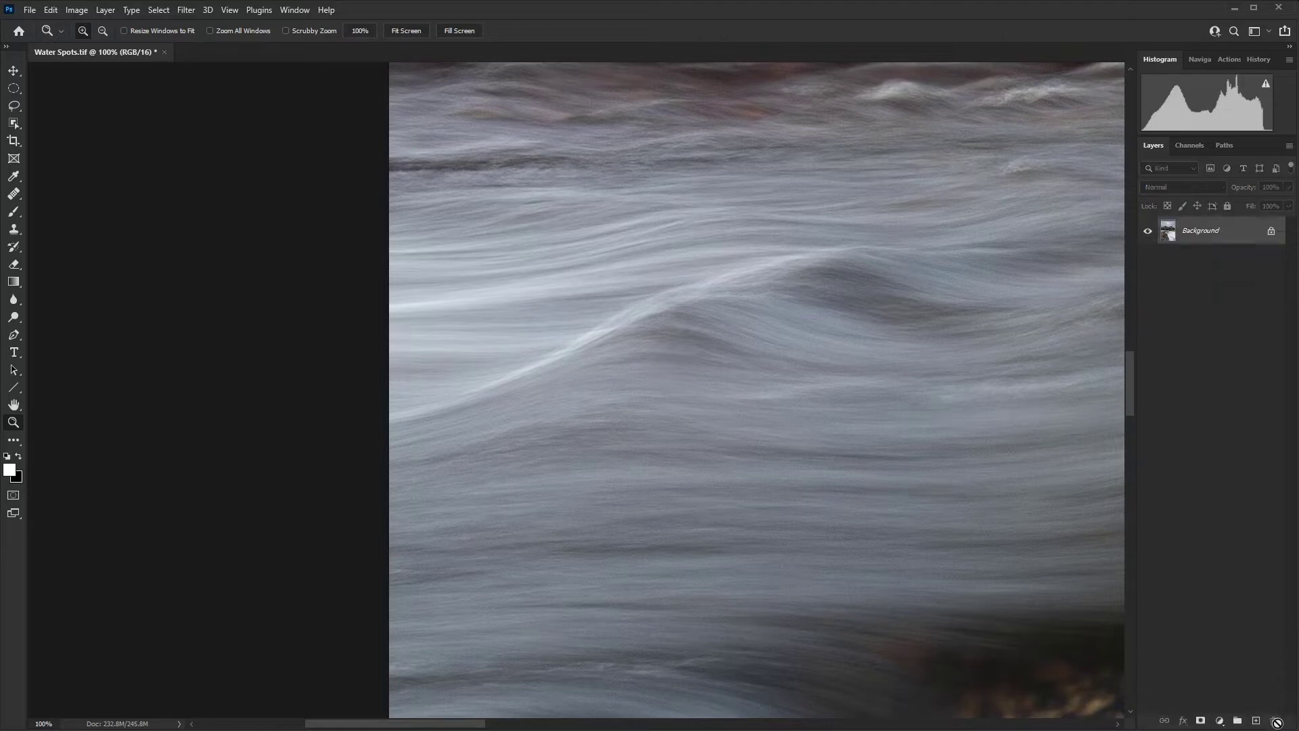
Zoom to 200% on the wave and pan until its spot is in view.
left_click(644, 368)
left_click_drag(663, 362, 734, 409)
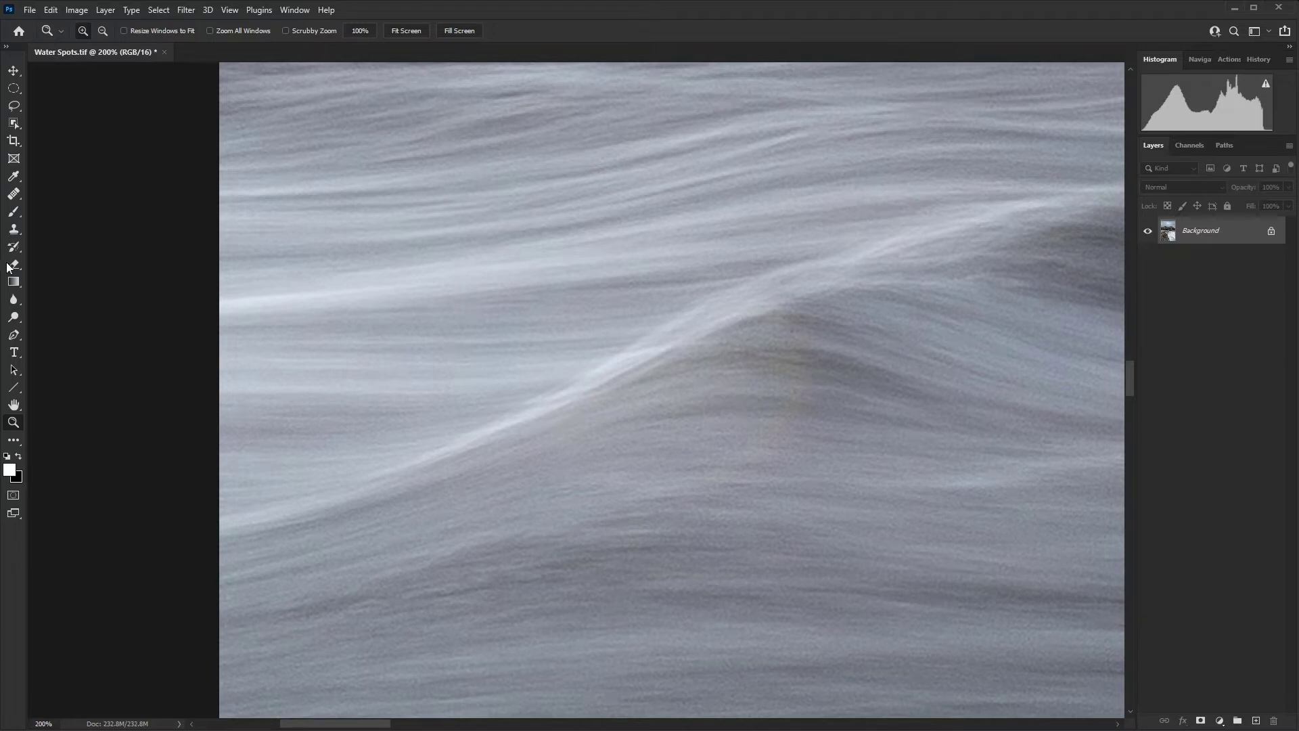
left_click(17, 89)
Circle the wave's brownish spot with an elliptical marquee and bring it into Select and Mask.
right_click(19, 93)
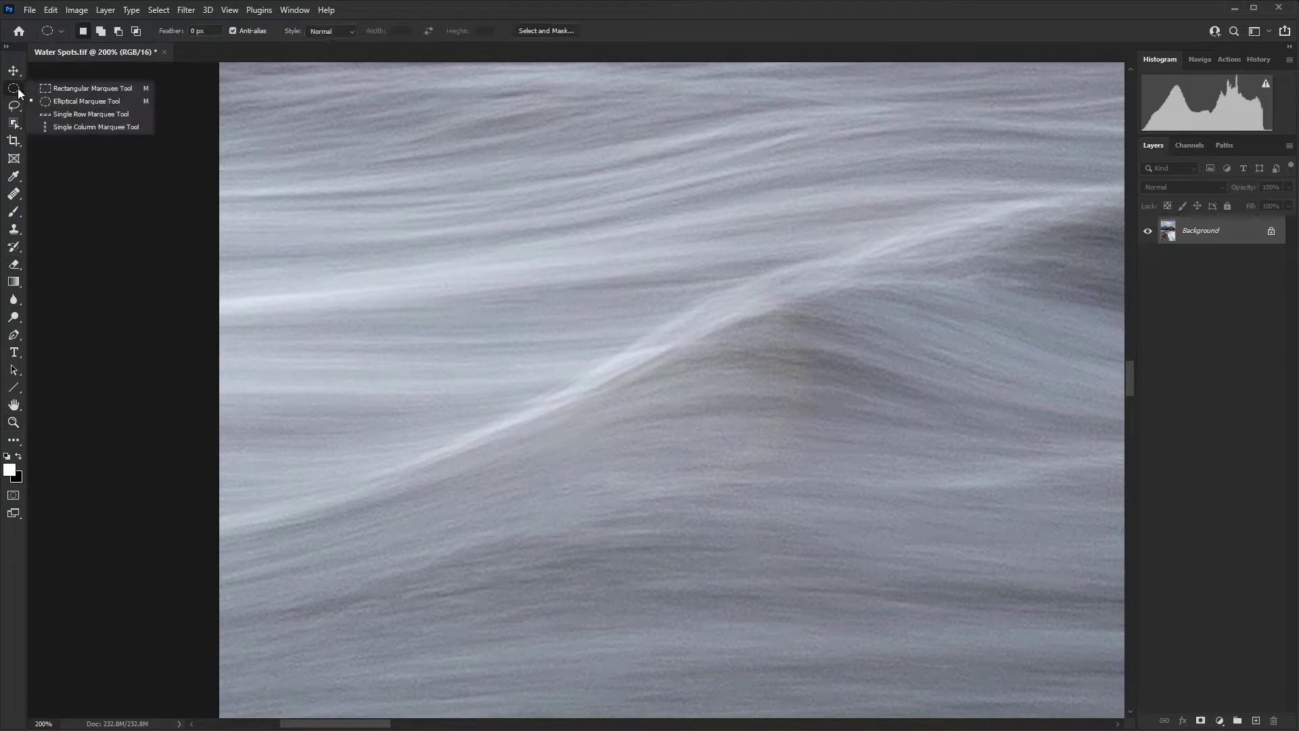
left_click(91, 103)
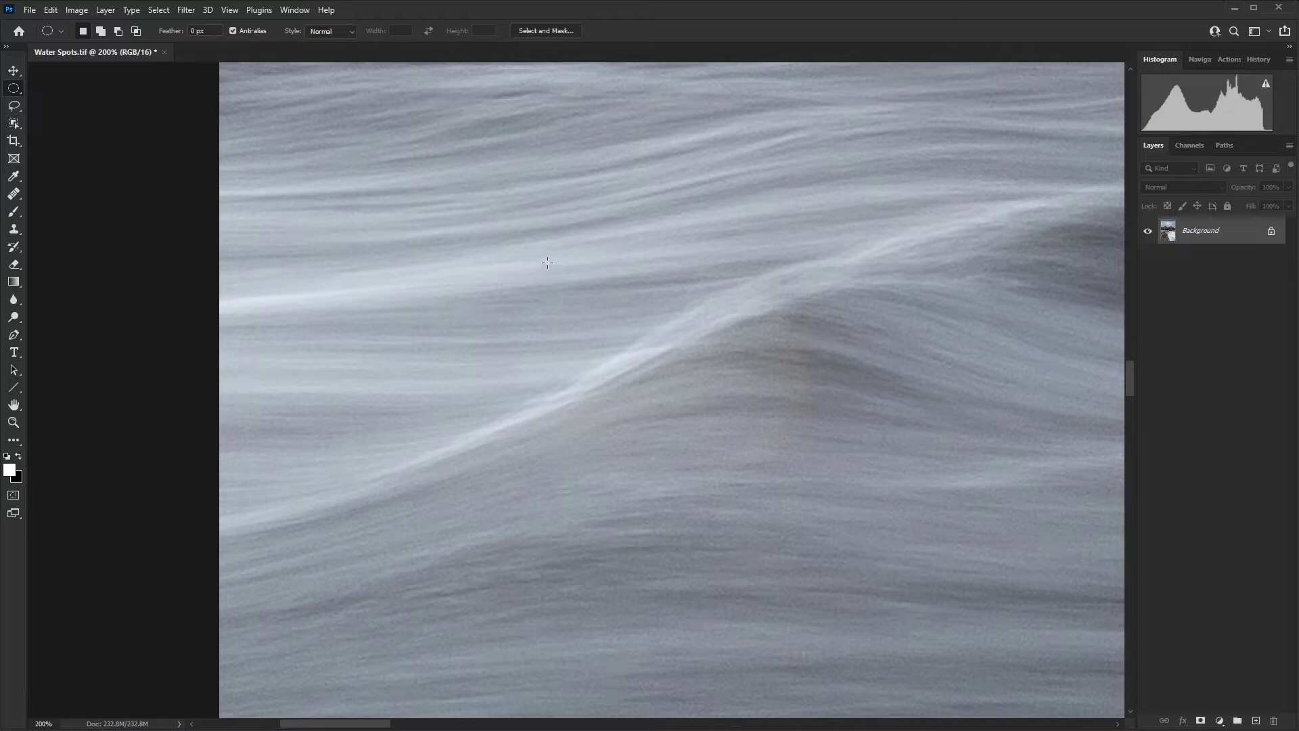
left_click_drag(553, 262, 818, 509)
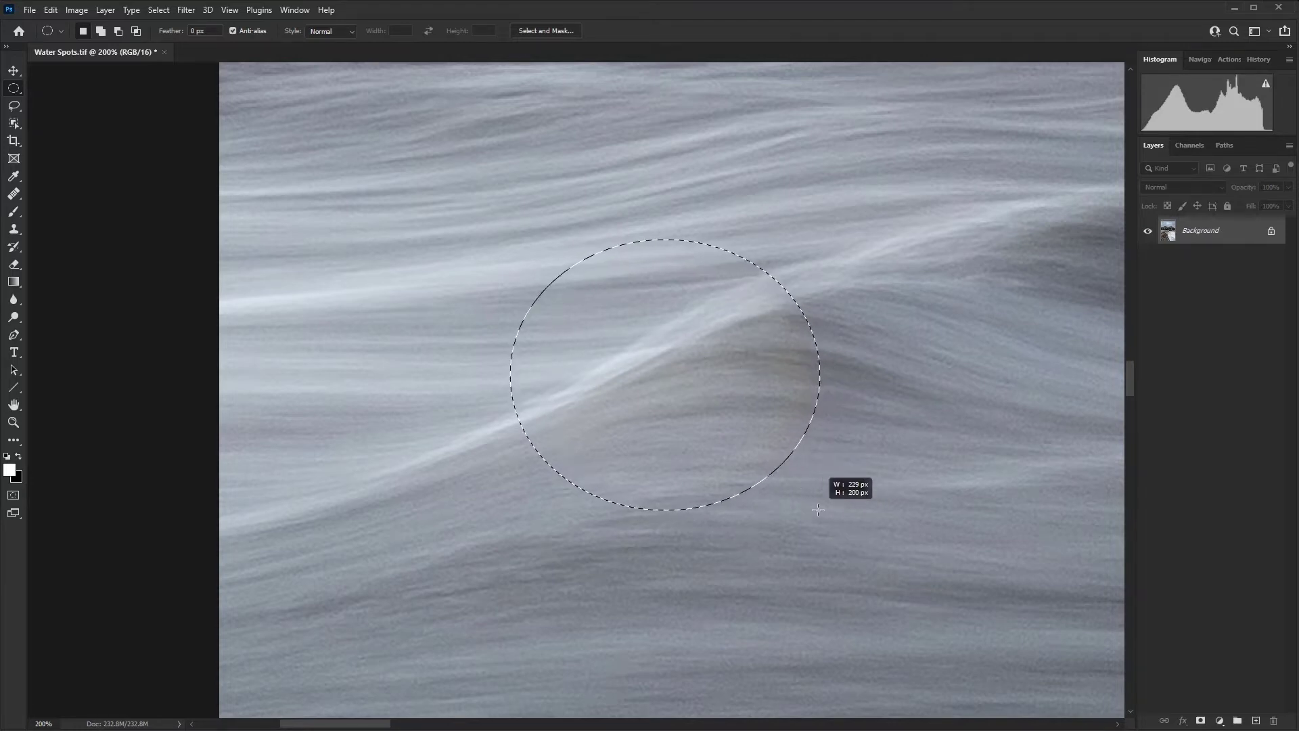
mouse_move(818, 509)
left_mouse_down()
mouse_move(830, 516)
mouse_move(795, 494)
mouse_move(752, 570)
mouse_move(954, 473)
mouse_move(792, 480)
mouse_move(819, 514)
mouse_move(805, 520)
mouse_move(819, 514)
left_mouse_up()
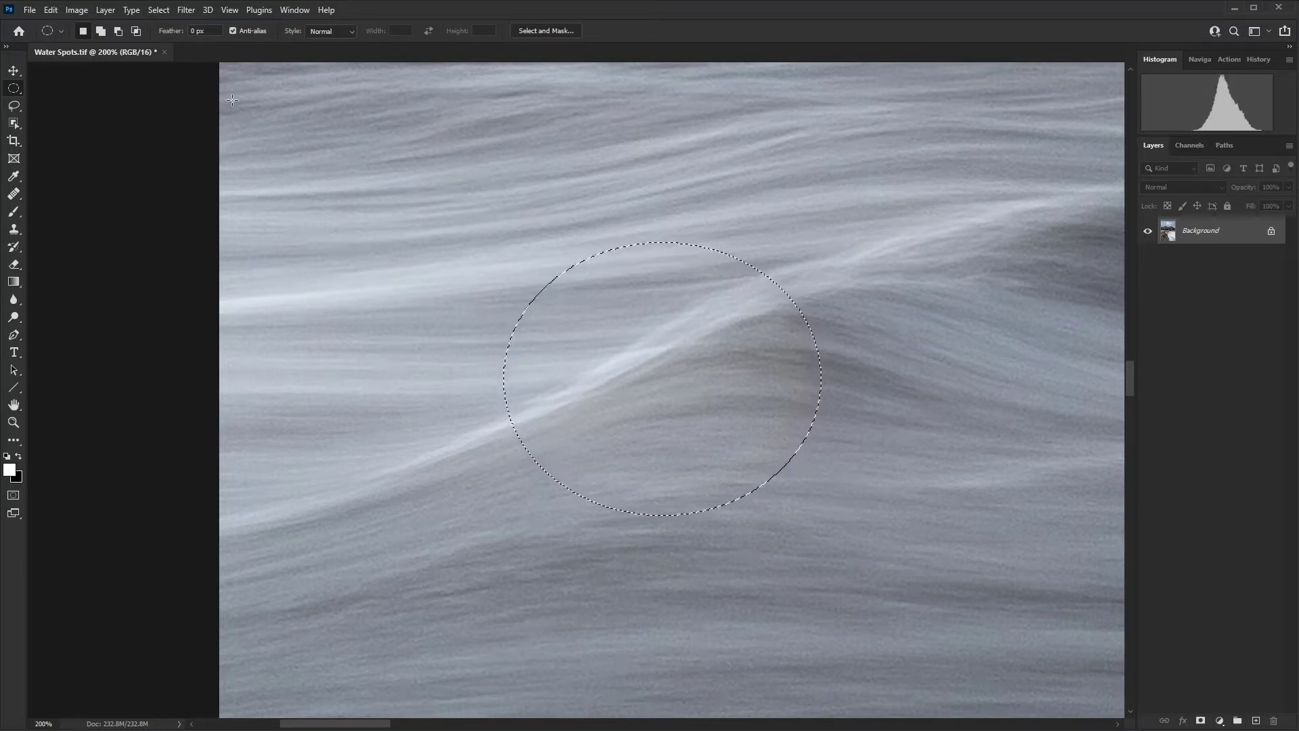
left_click(163, 11)
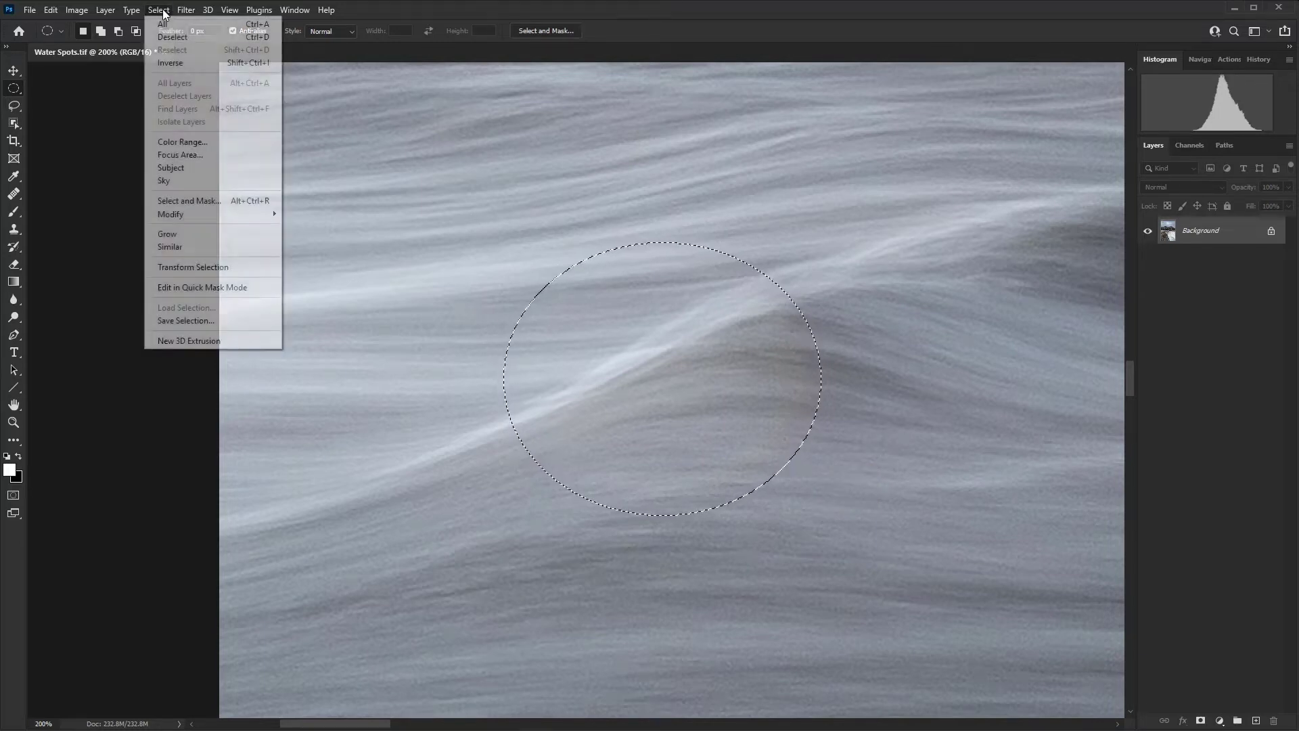
left_click(218, 200)
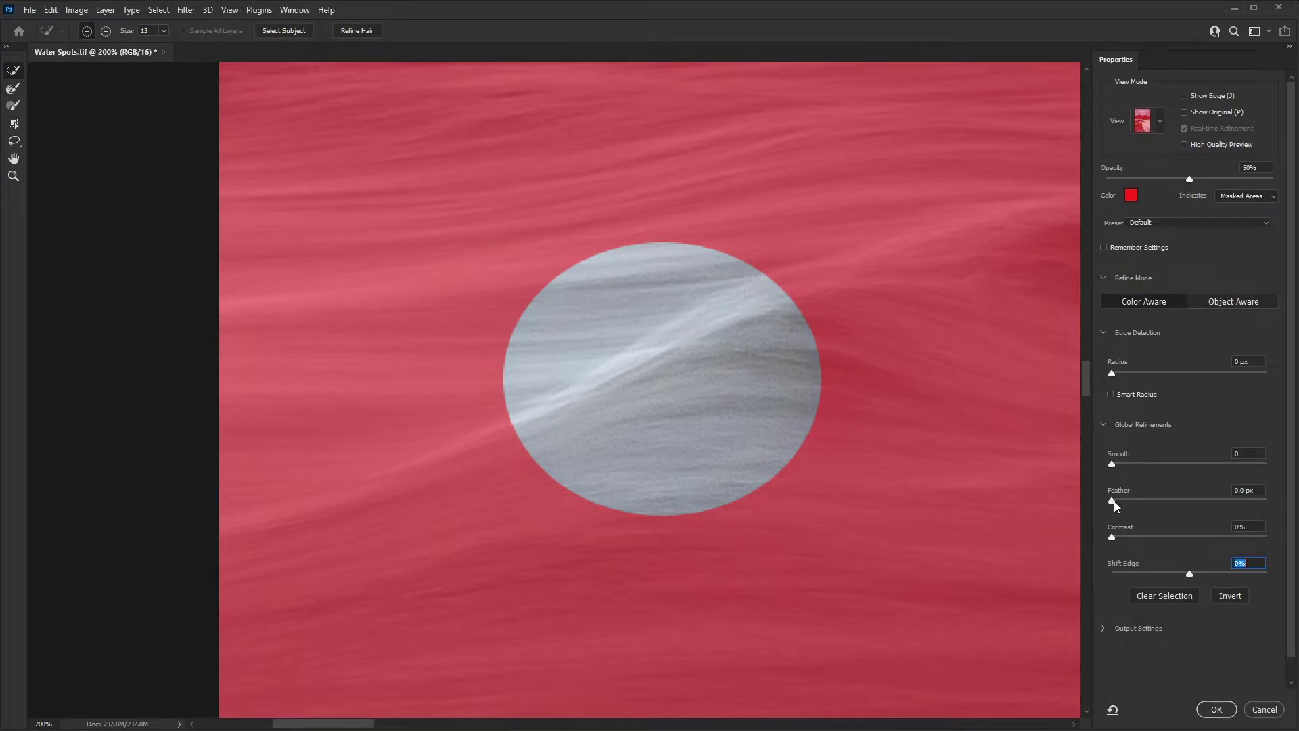
Give the wave-spot selection a 6 px Feather and -28% Shift Edge, then apply it.
left_click_drag(1114, 501, 1158, 501)
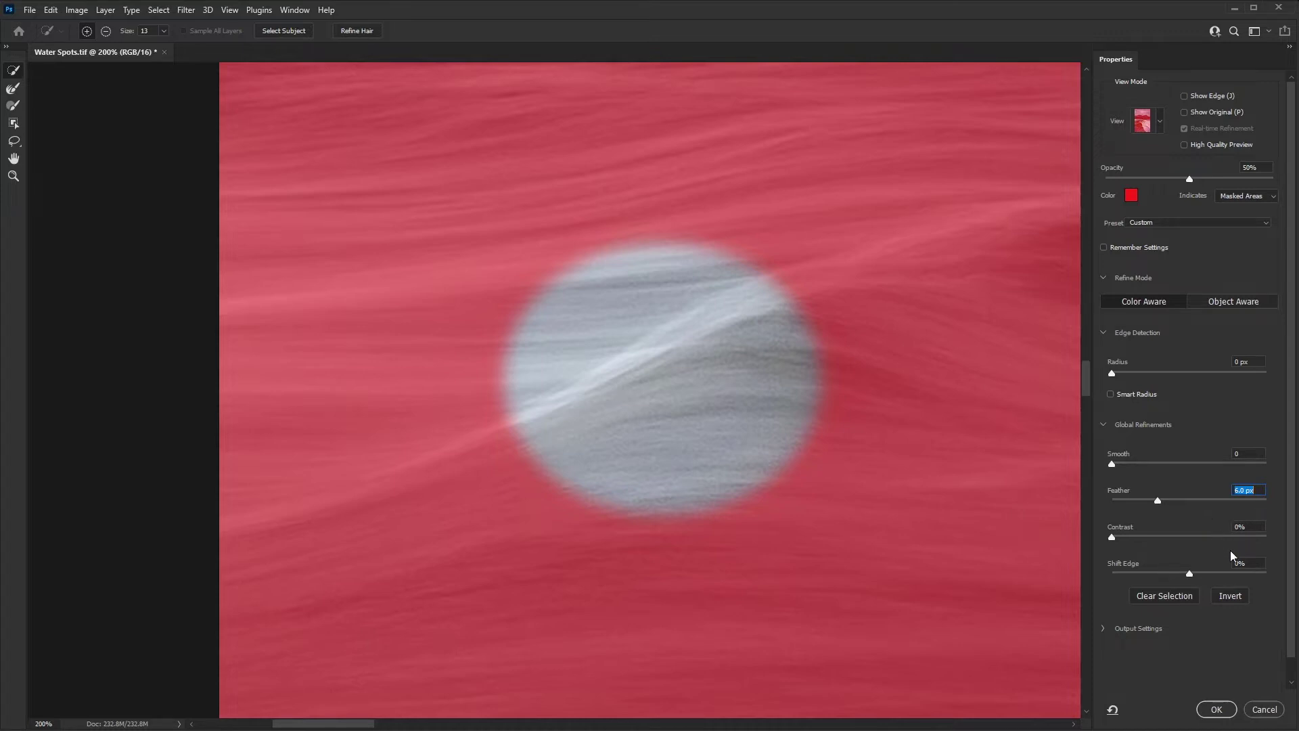
left_click_drag(1191, 573, 1272, 565)
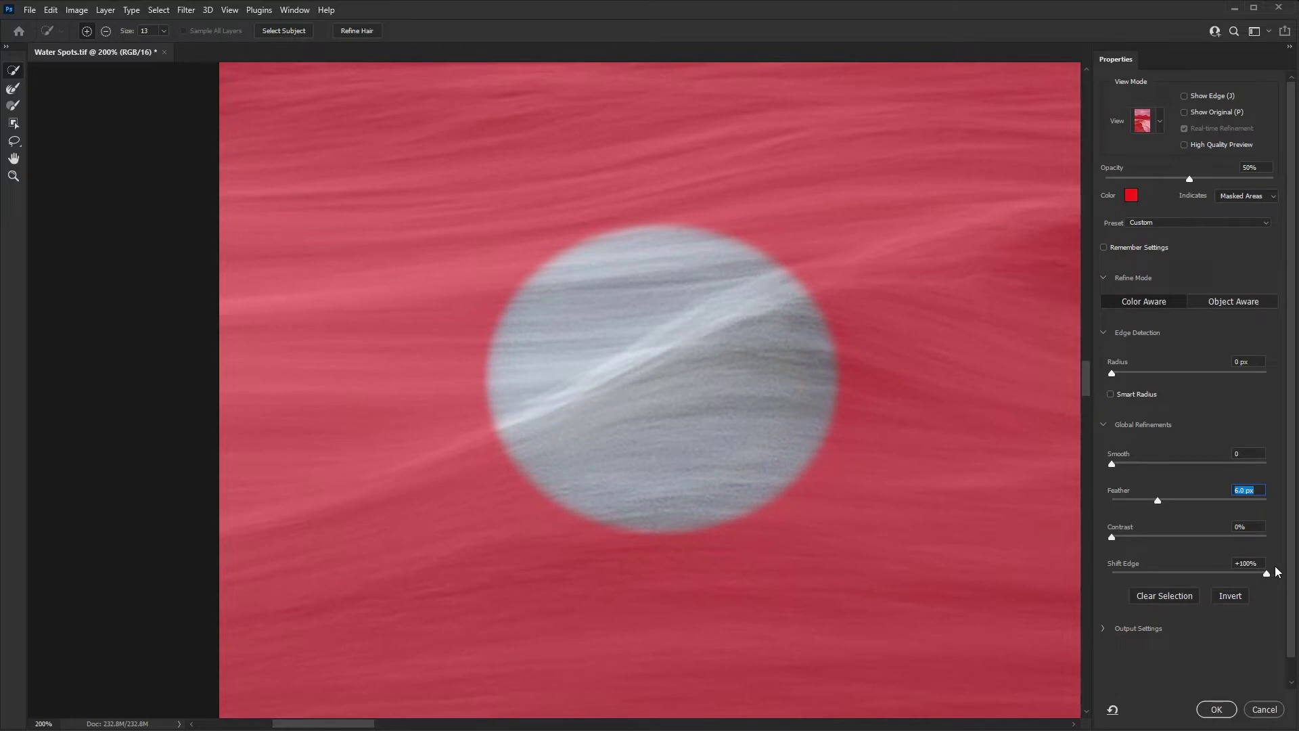
left_click_drag(1274, 566, 1275, 565)
left_click(1266, 574)
left_click_drag(1251, 576, 1181, 584)
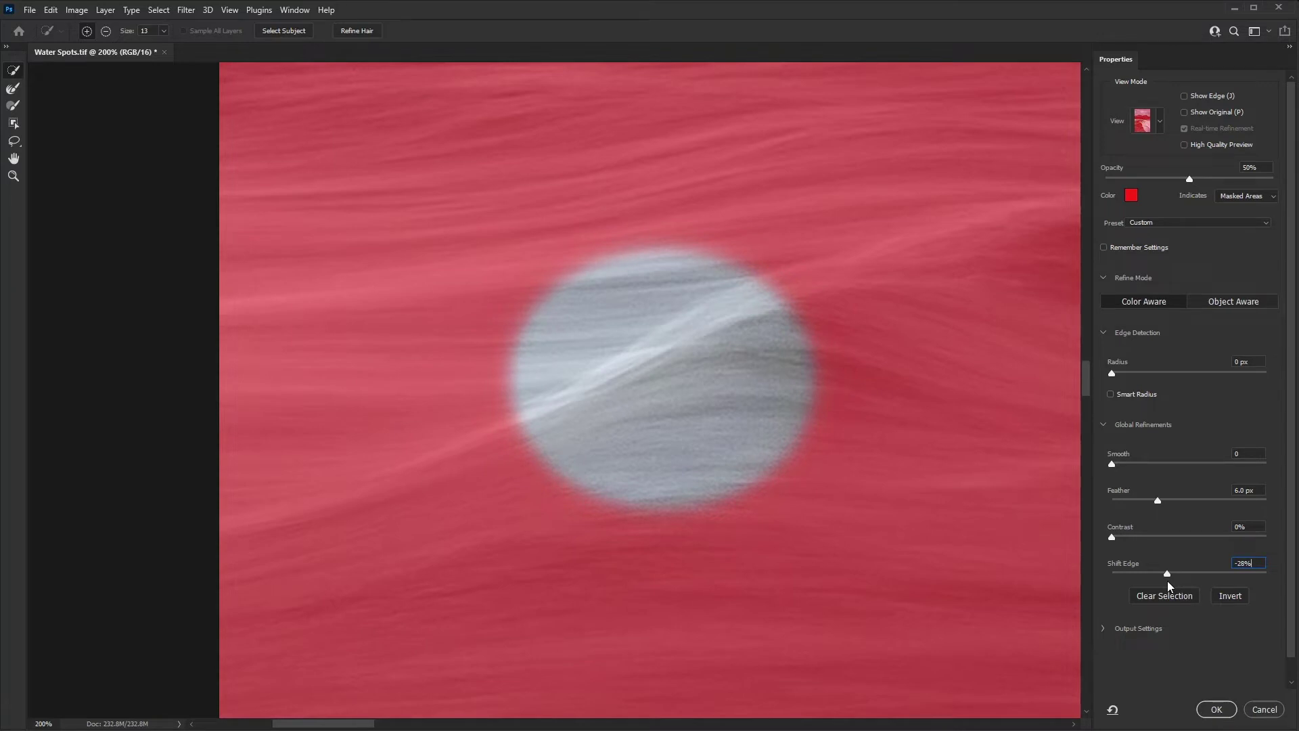
left_click_drag(1167, 581, 1168, 580)
left_click(1217, 709)
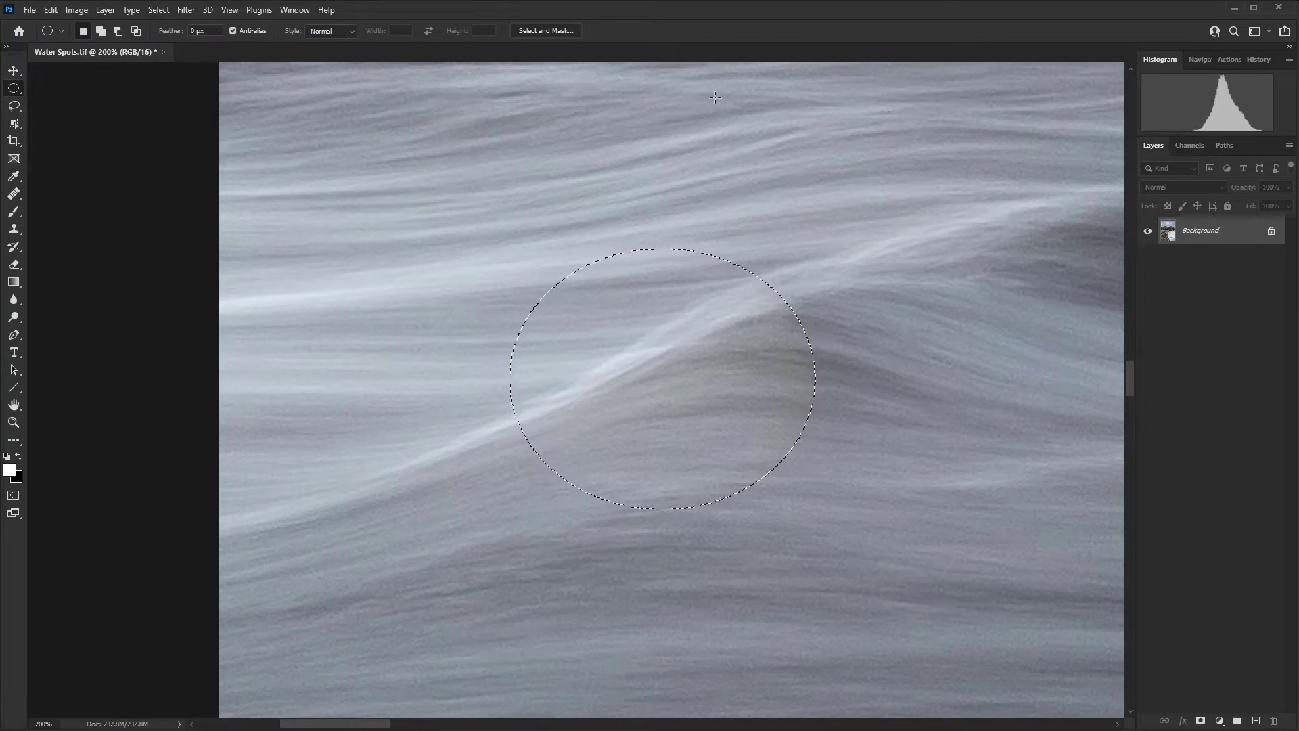
Add a Curves layer with a midpoint at Input 130, Output 123 to darken the spot.
left_click(1221, 716)
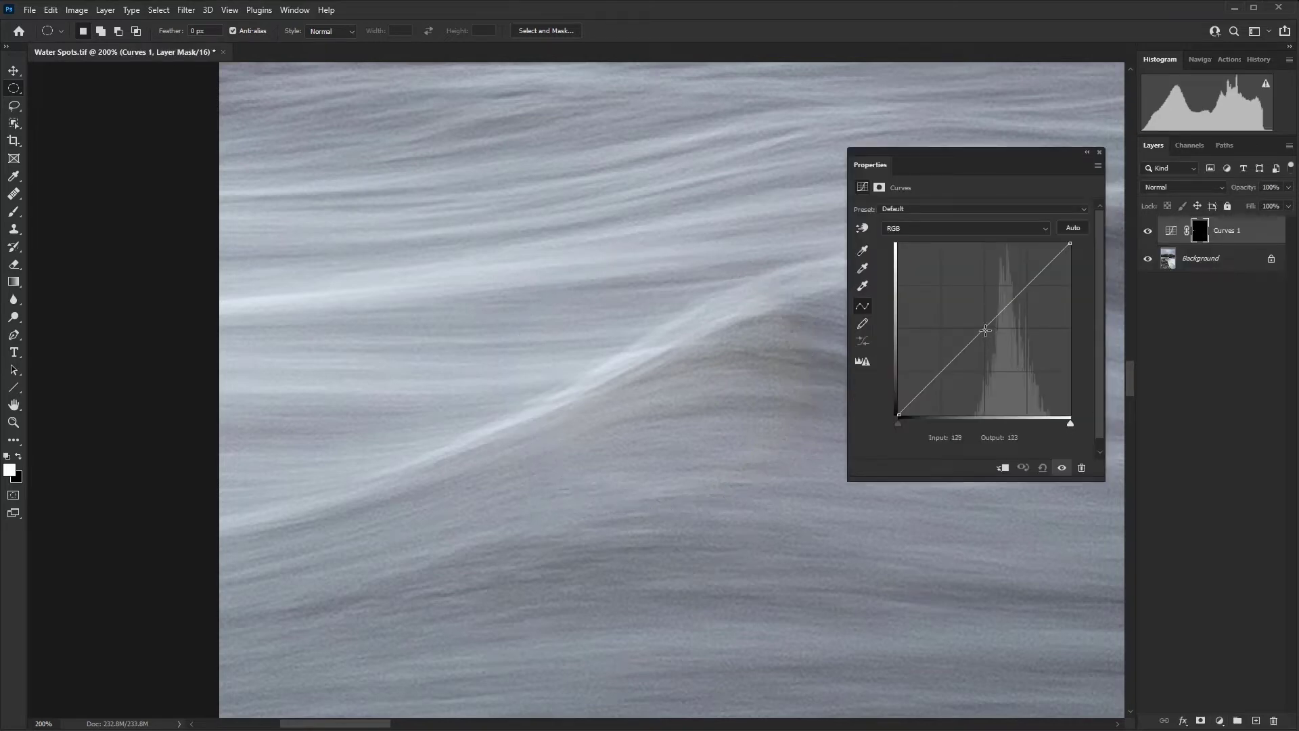
left_click(986, 331)
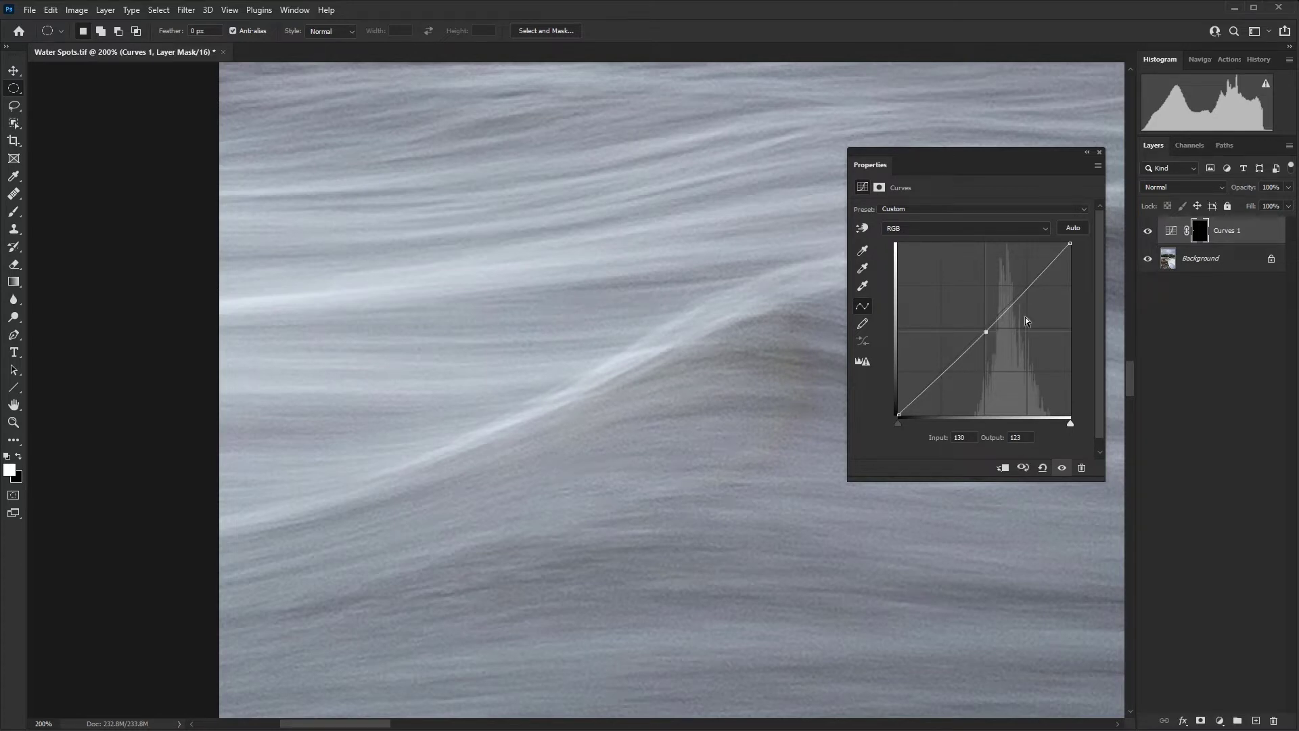
left_click(1100, 153)
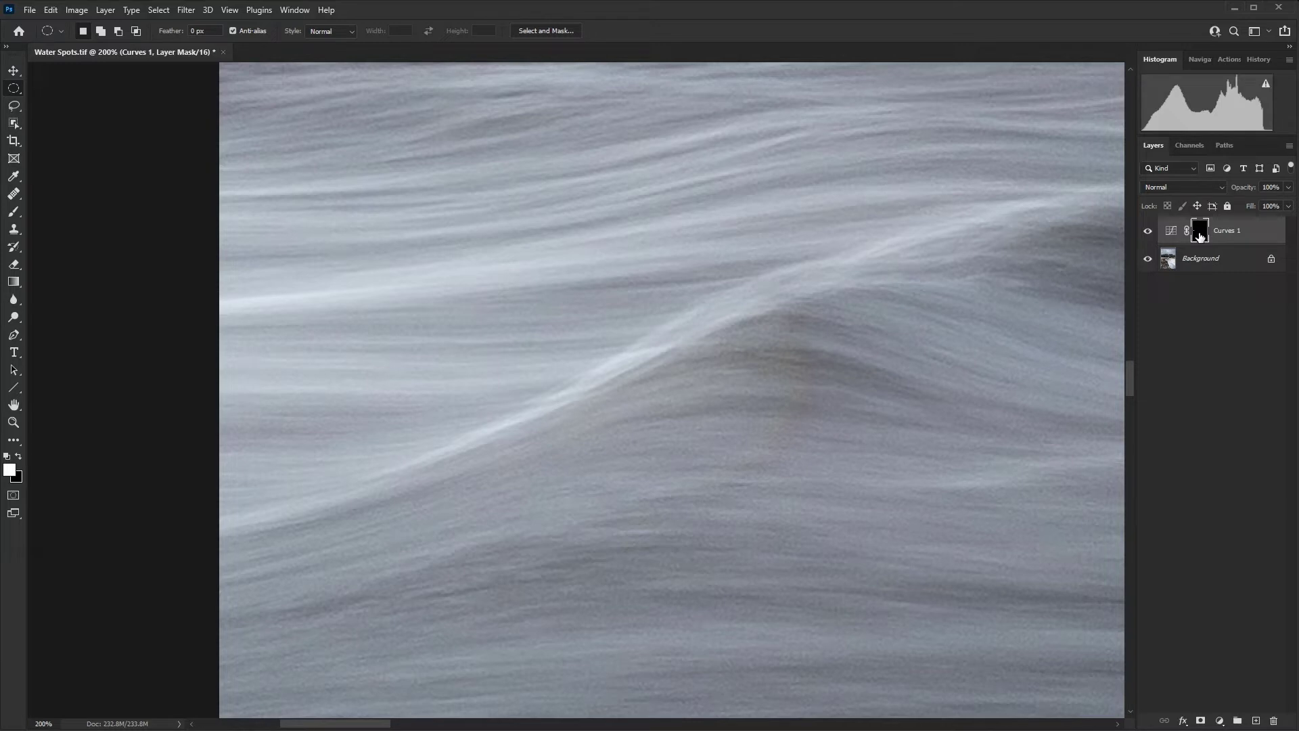
left_click_drag(1199, 236, 1201, 236)
Load the Curves 1 mask and add a Color Balance layer nudging midtones toward blue and green.
left_click_drag(1201, 235, 1203, 238)
left_click(1201, 235, "ctrl")
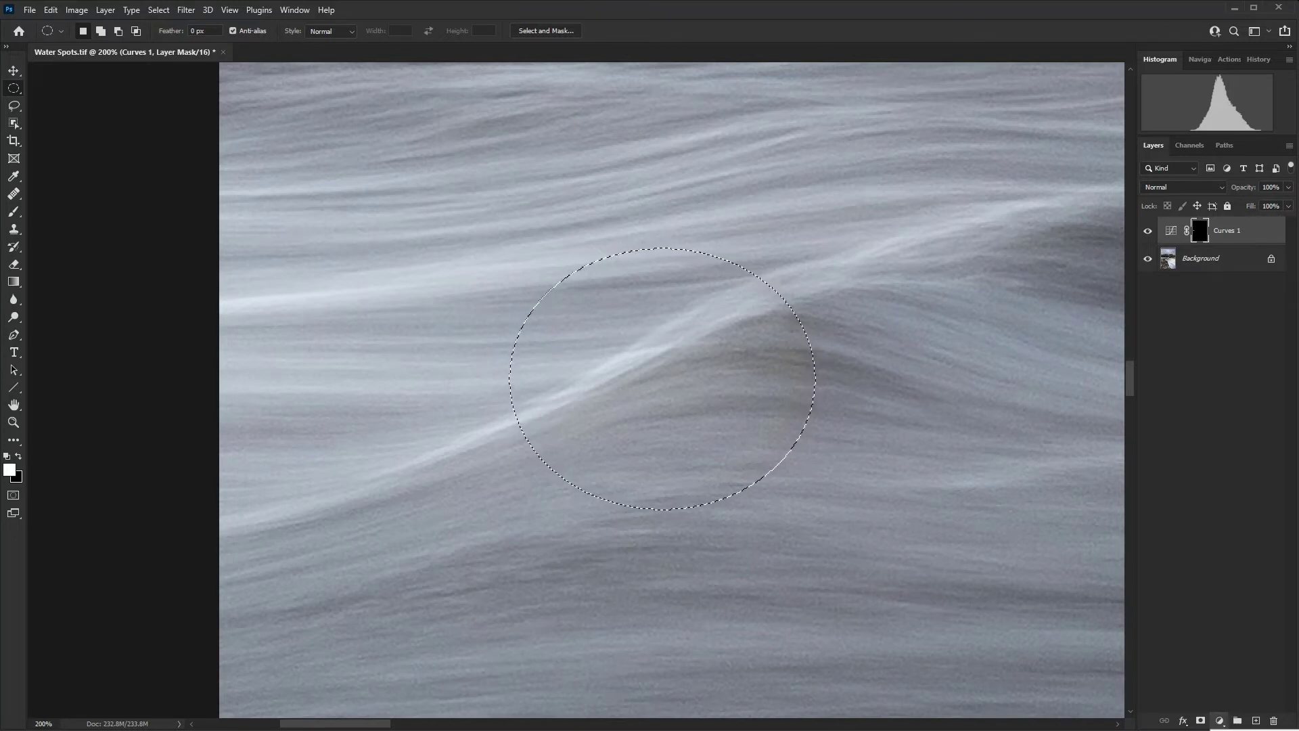
left_click(1219, 720)
left_click(1190, 555)
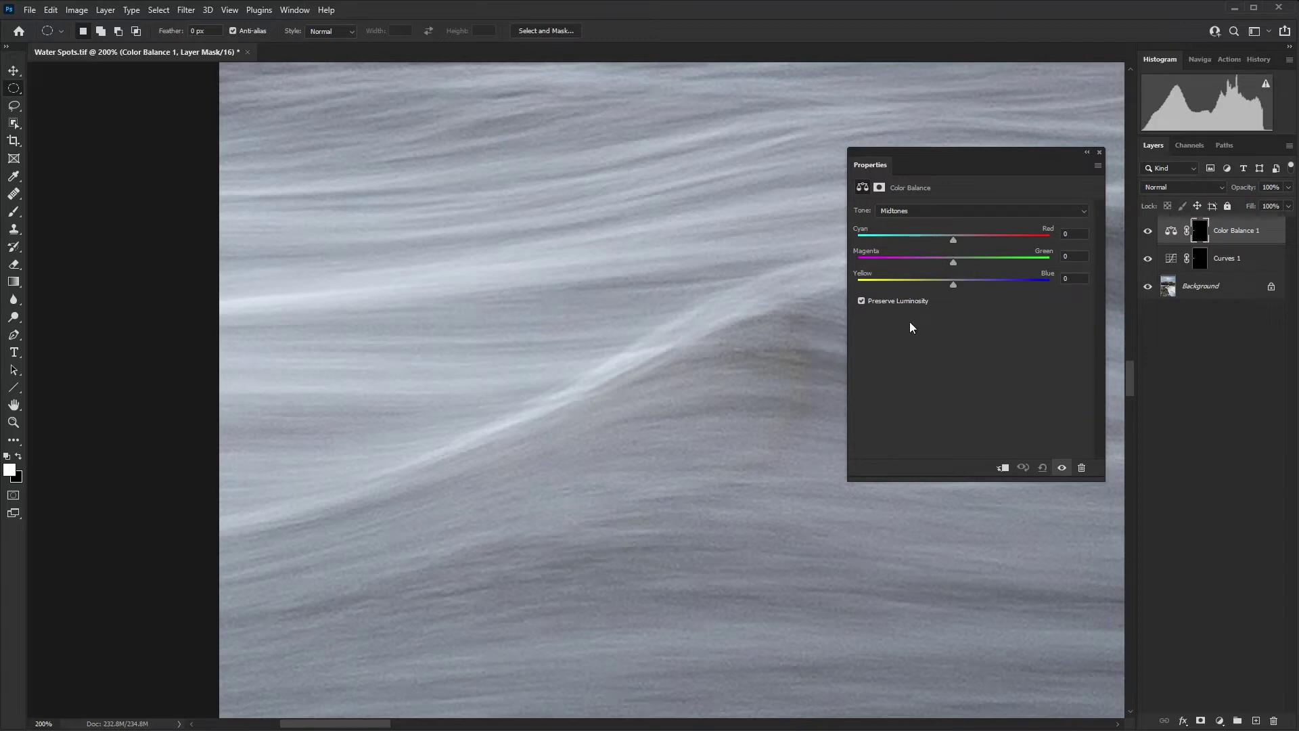
left_click_drag(953, 286, 955, 285)
left_click_drag(952, 262, 955, 263)
left_click(612, 281)
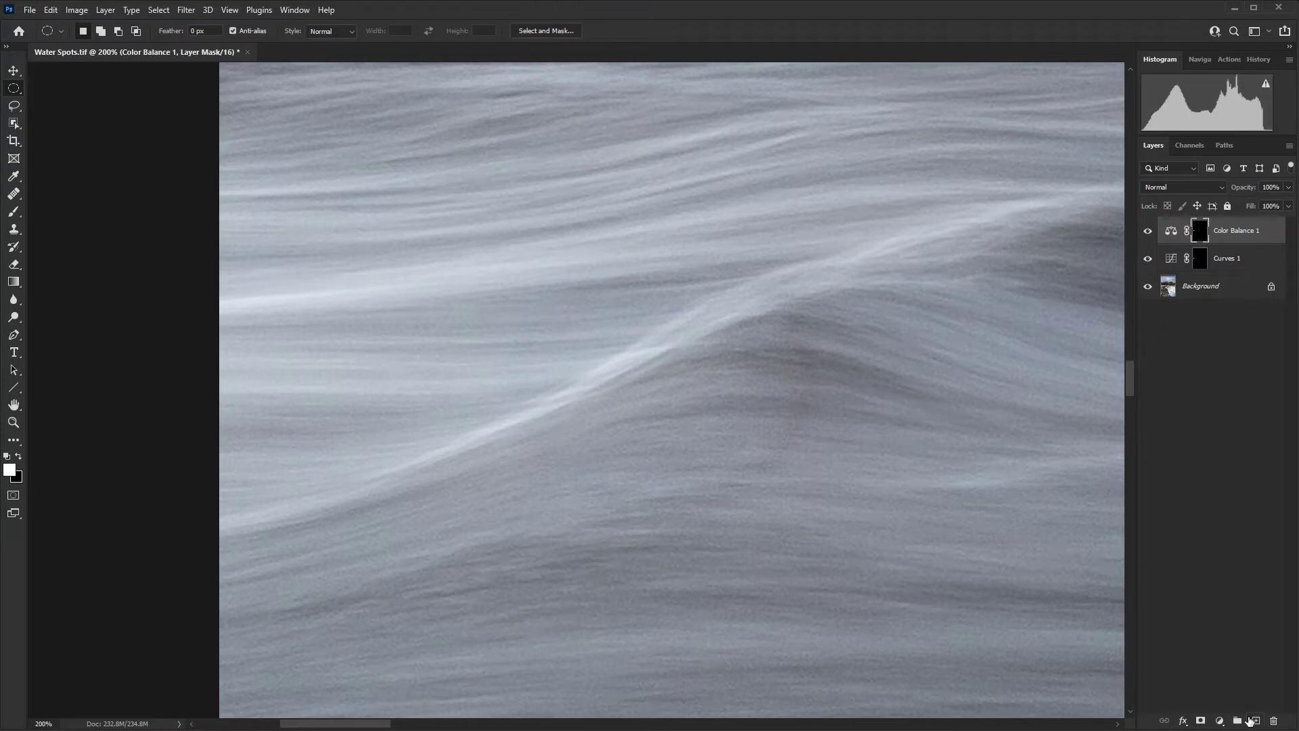
left_click(1255, 720)
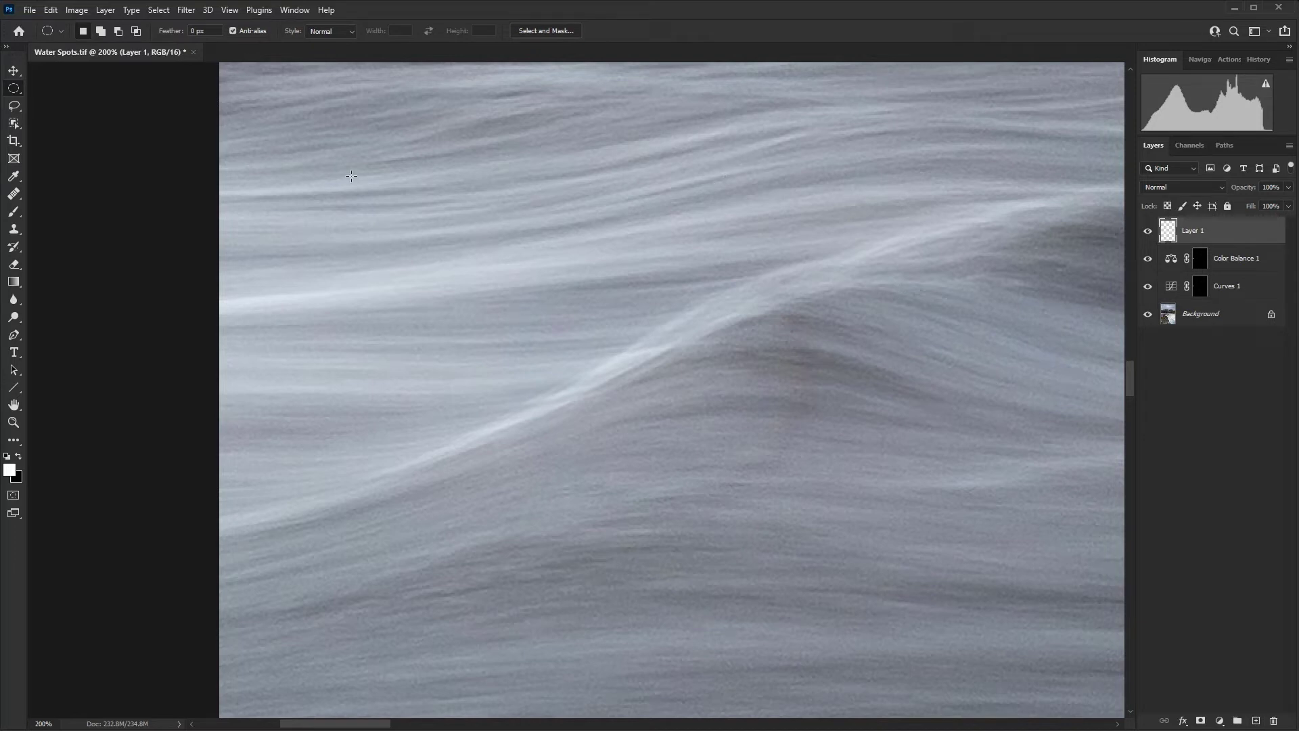
Select the Healing Brush, increase its hardness, and dismiss the healing error message.
key("j")
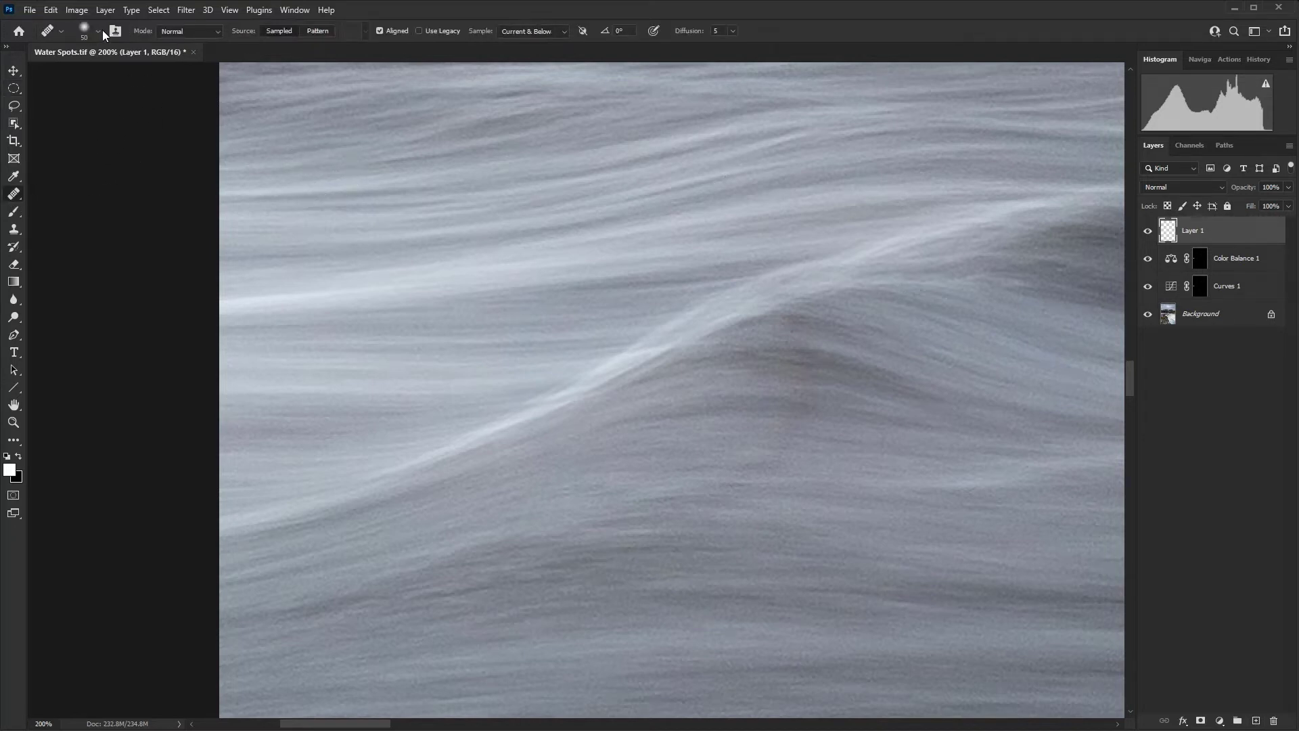
left_click(95, 33)
left_click_drag(44, 103, 79, 106)
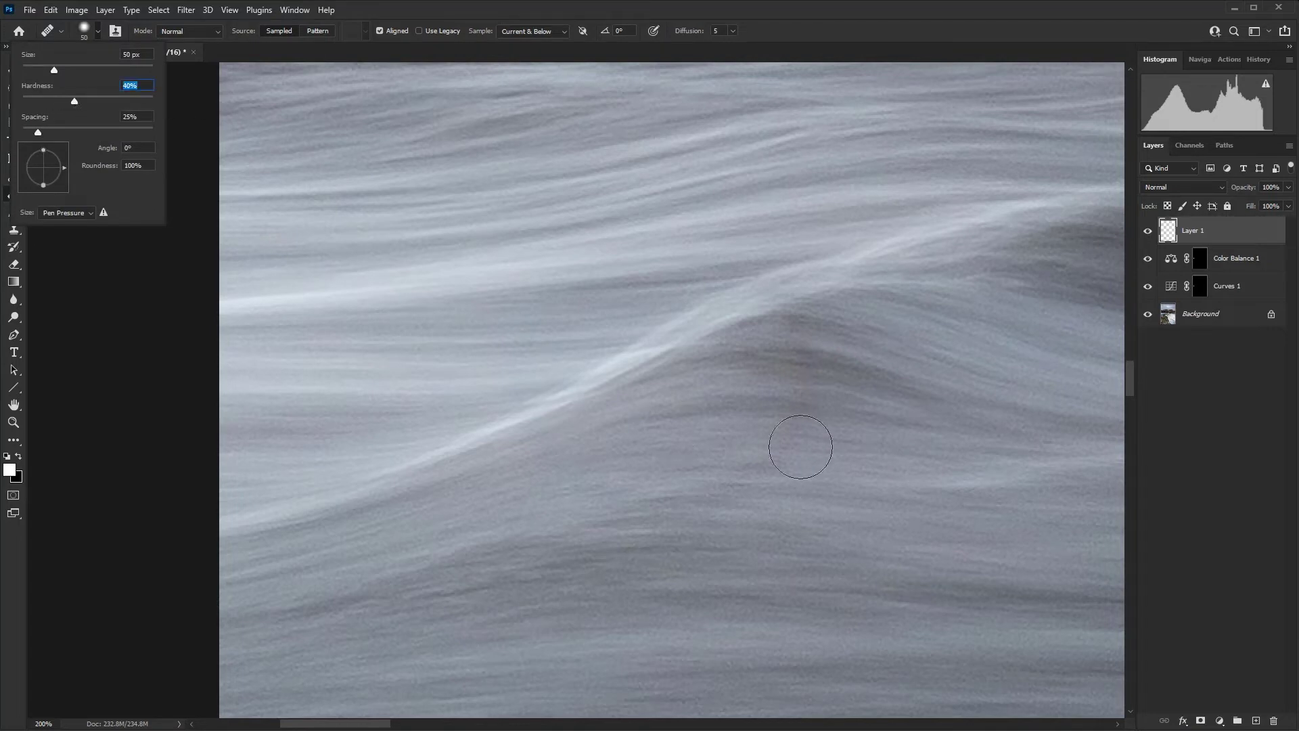
left_click(798, 415)
left_click(885, 365)
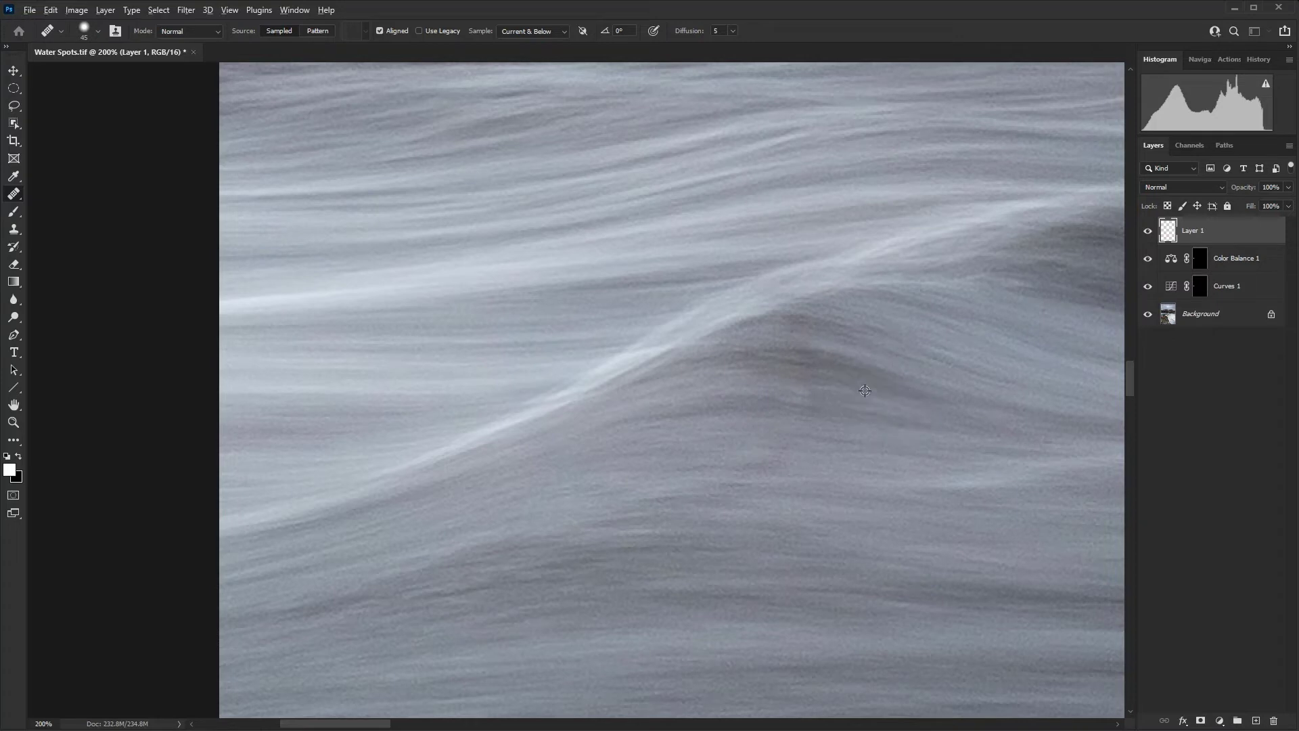
Heal the small dark patches in the water, then erase with an enlarged eraser.
left_click(797, 401)
left_click_drag(809, 452, 894, 449)
left_click_drag(1053, 449, 1081, 452)
key("e")
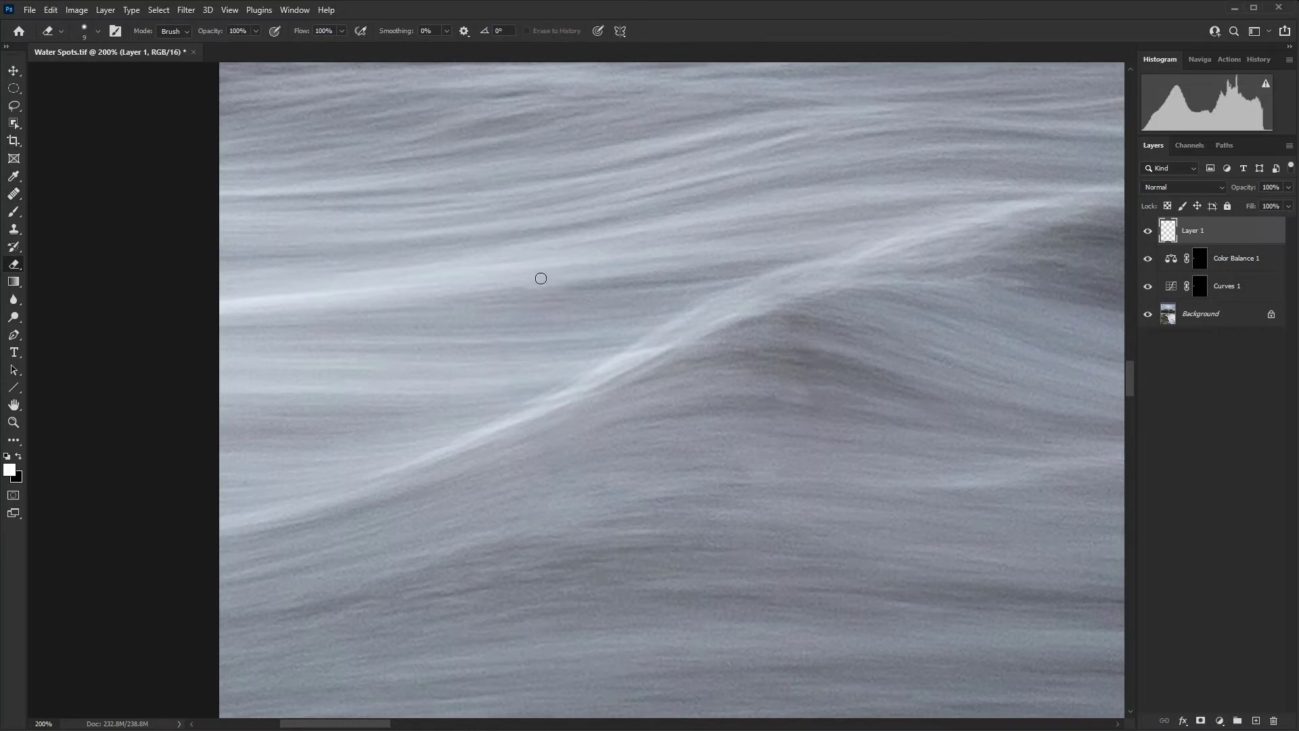
key("bracketright")
key("bracketright")
Sample clean water and heal the remaining dark patch and the white streak.
key("j")
left_click(840, 373, "alt")
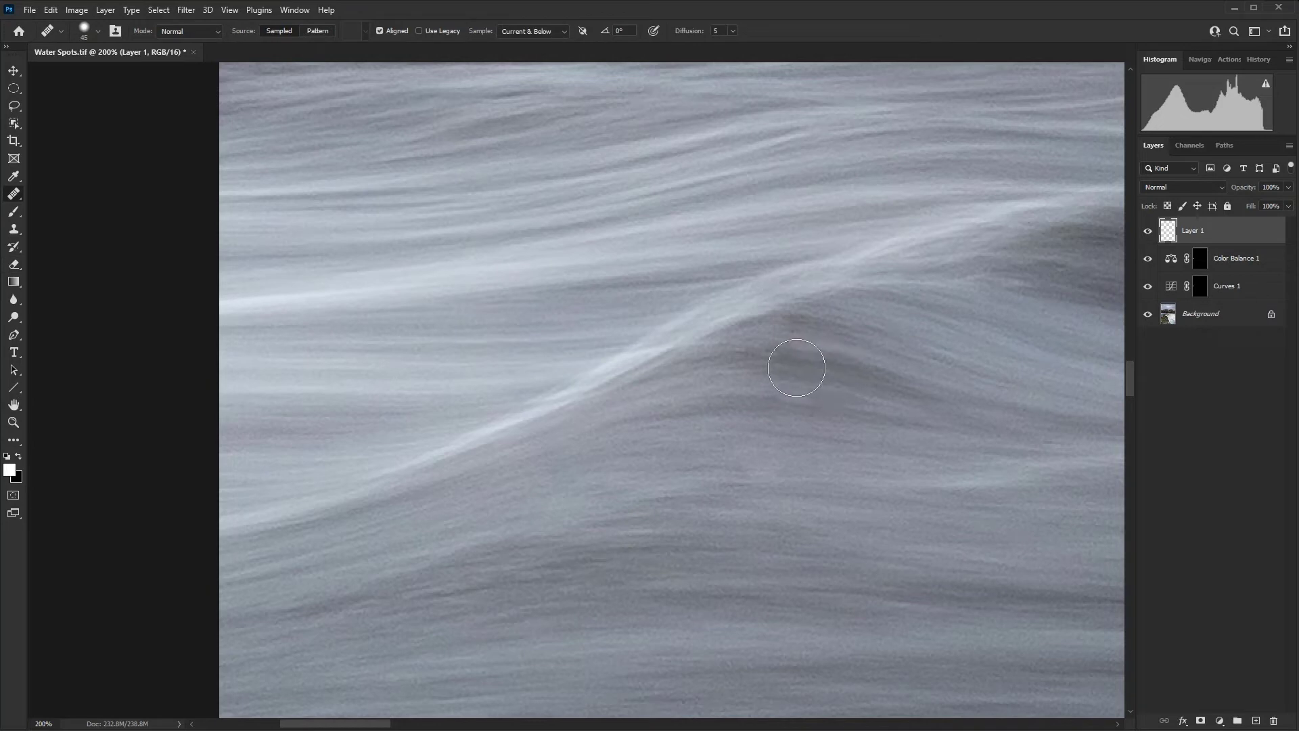
left_click(797, 367)
mouse_move(797, 366)
left_mouse_down()
mouse_move(806, 338)
mouse_move(795, 362)
left_mouse_up()
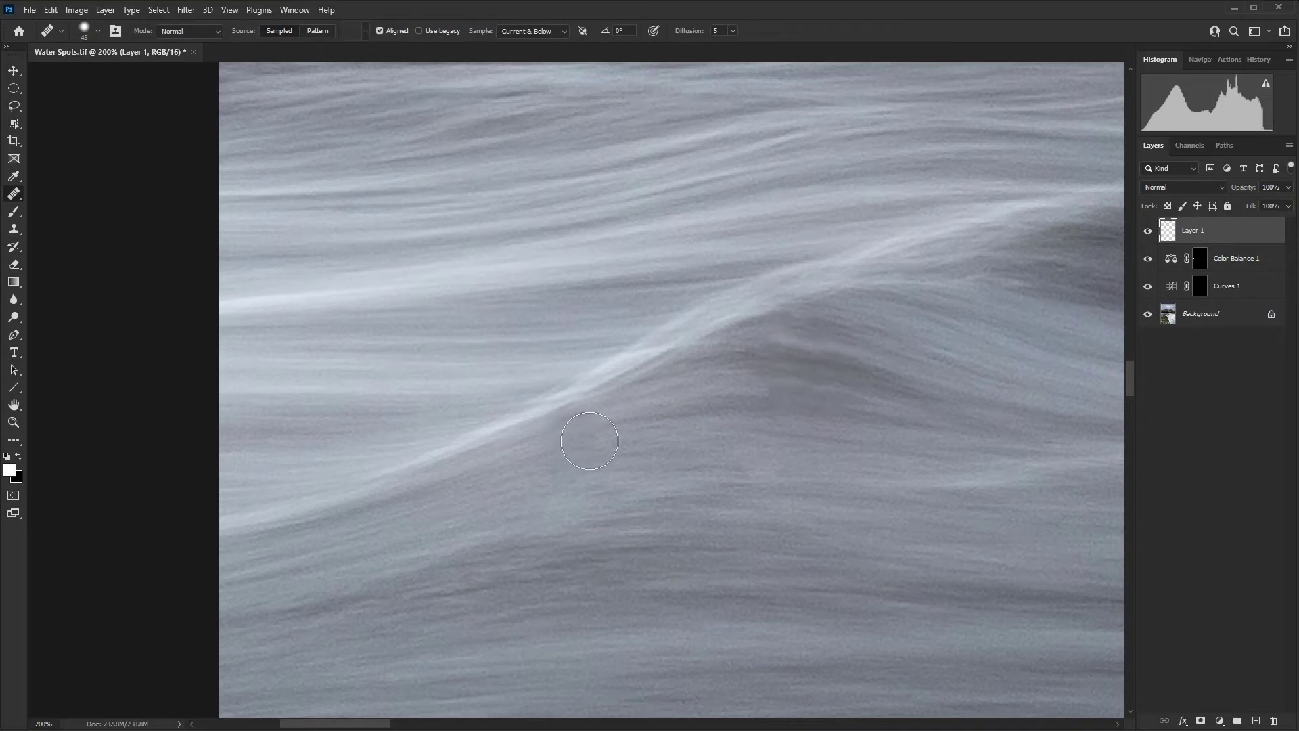
left_click(577, 427, "alt")
left_click_drag(527, 449, 535, 443)
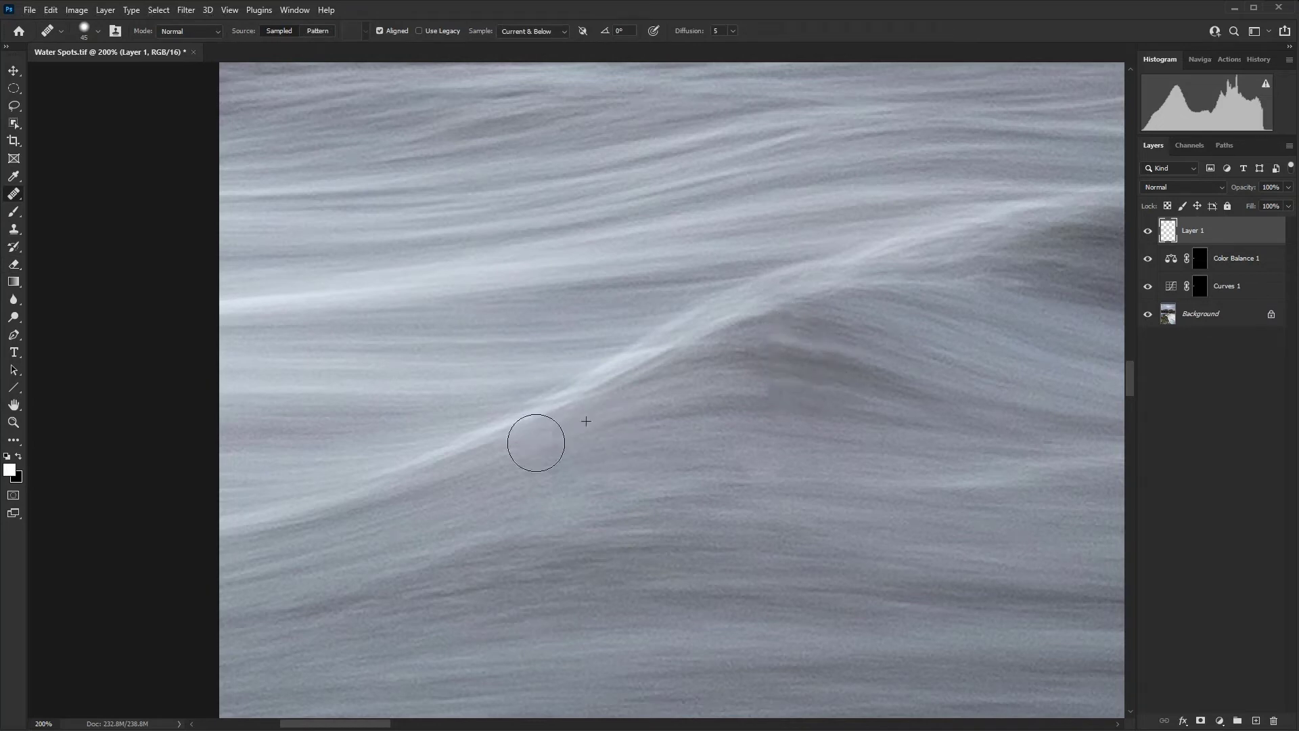
Zoom out, scroll up to the mountain, and zoom to 200% on the heather edge.
key("ctrl+minus")
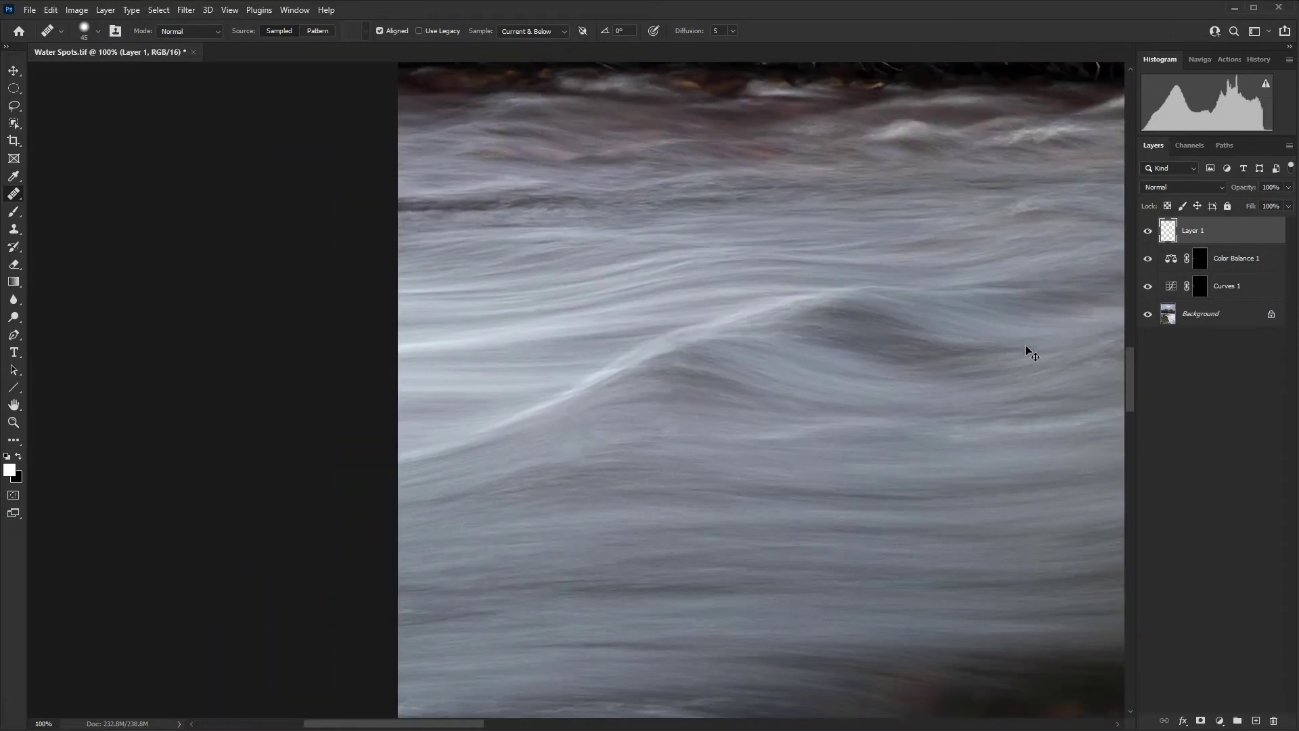
key("ctrl+minus")
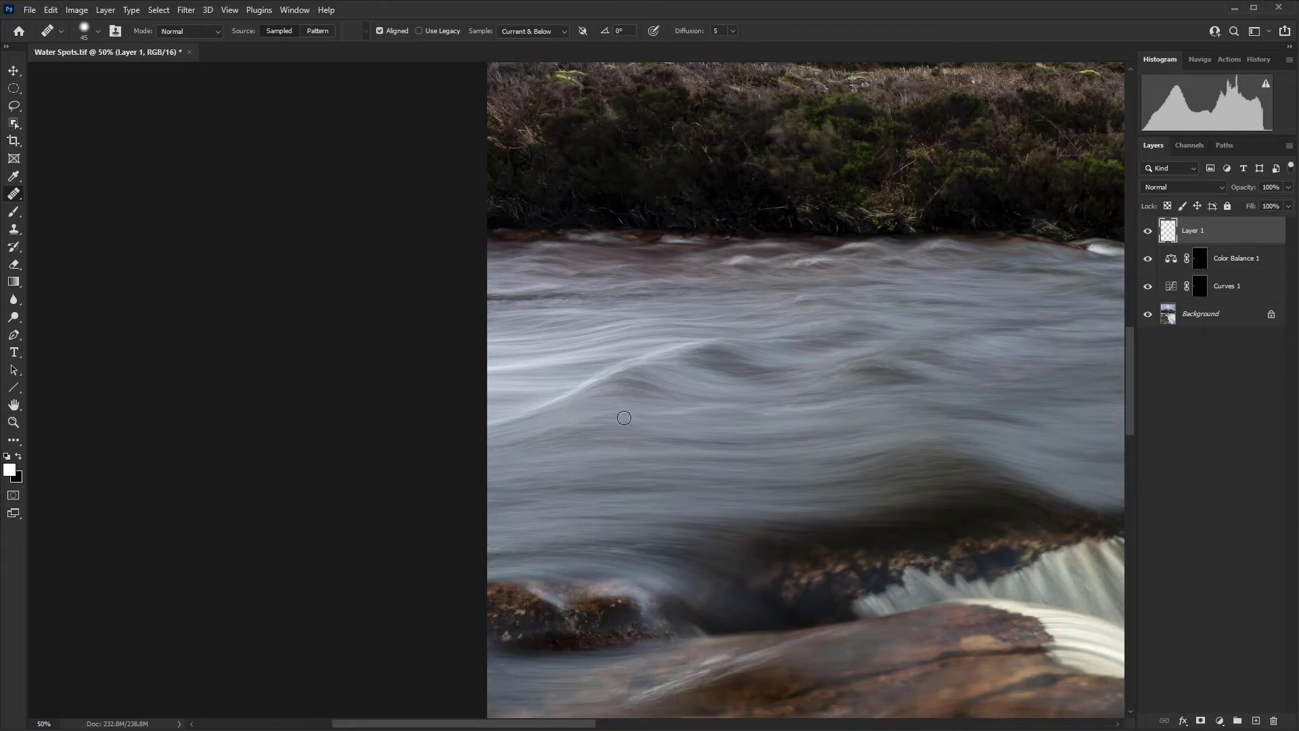
scroll(687, 281, "up", 5)
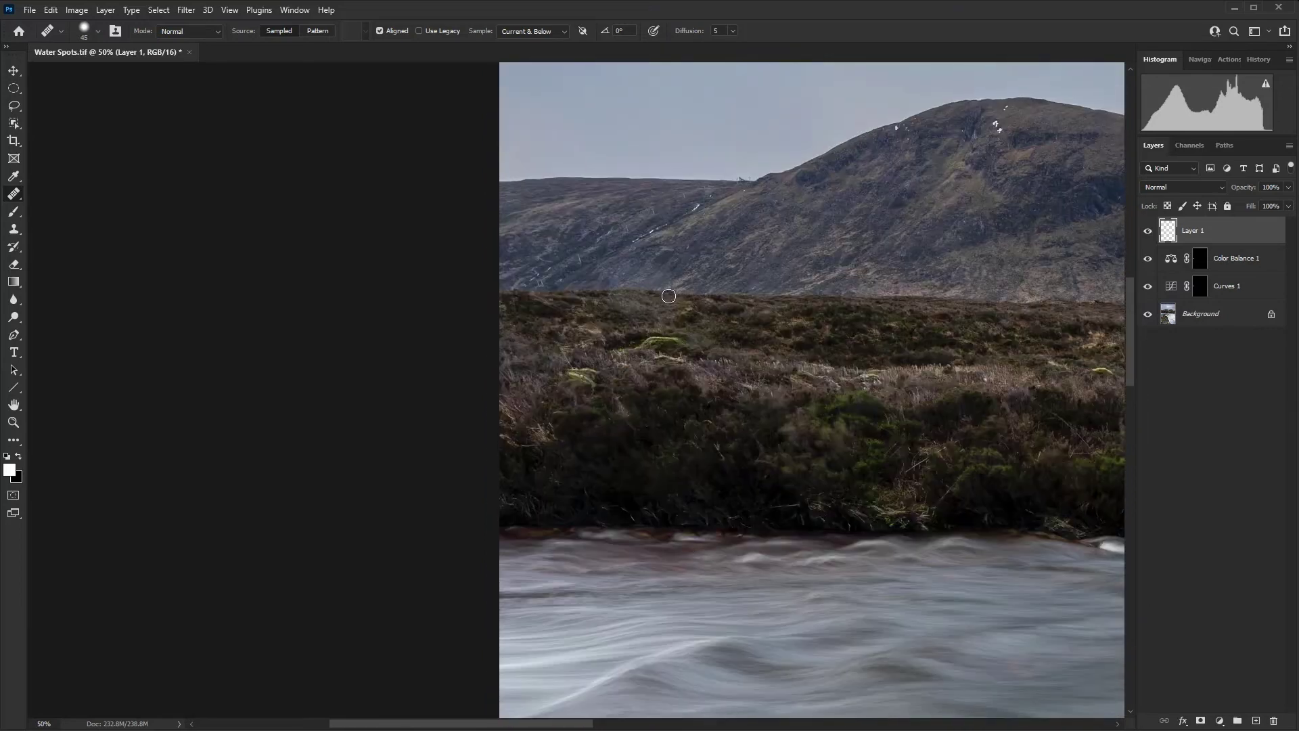
key("z")
left_click(659, 297)
left_click(654, 300)
left_click(652, 302)
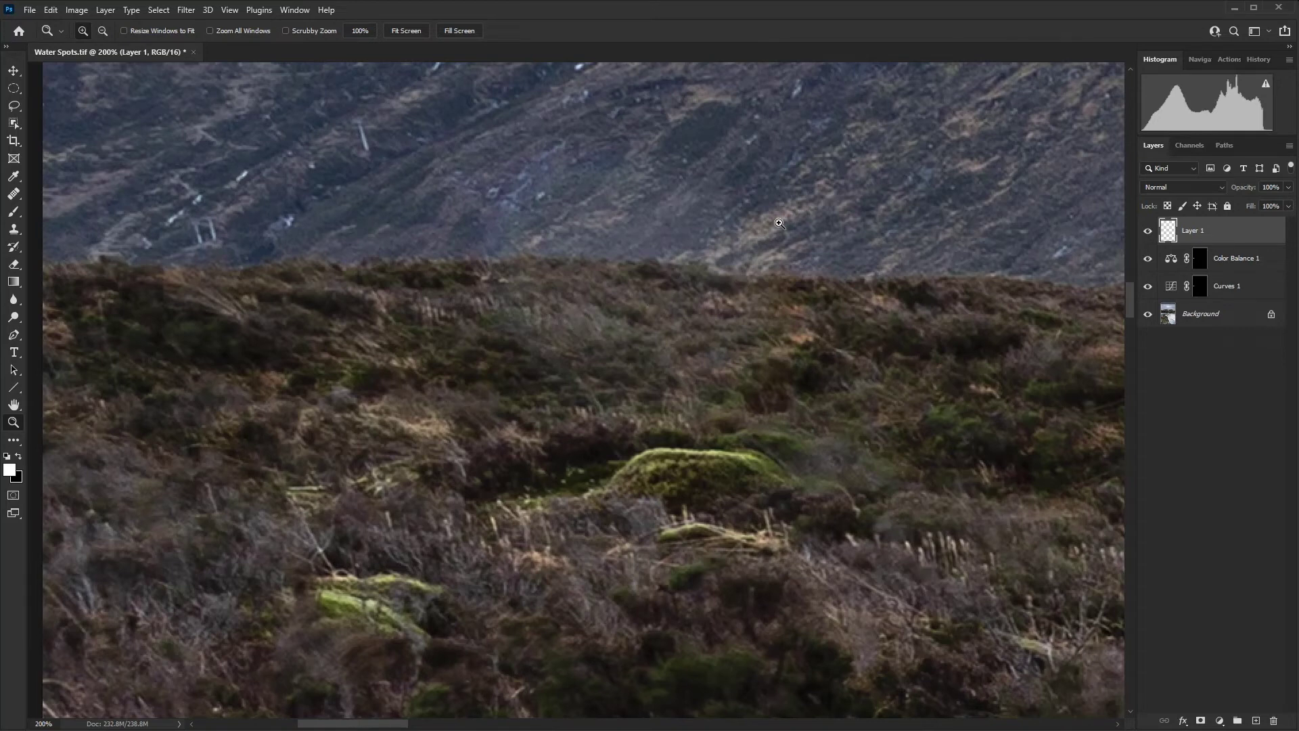
Draw an elliptical selection over the heather–mountain boundary and feather it 6 px in Select and Mask.
left_click(13, 88)
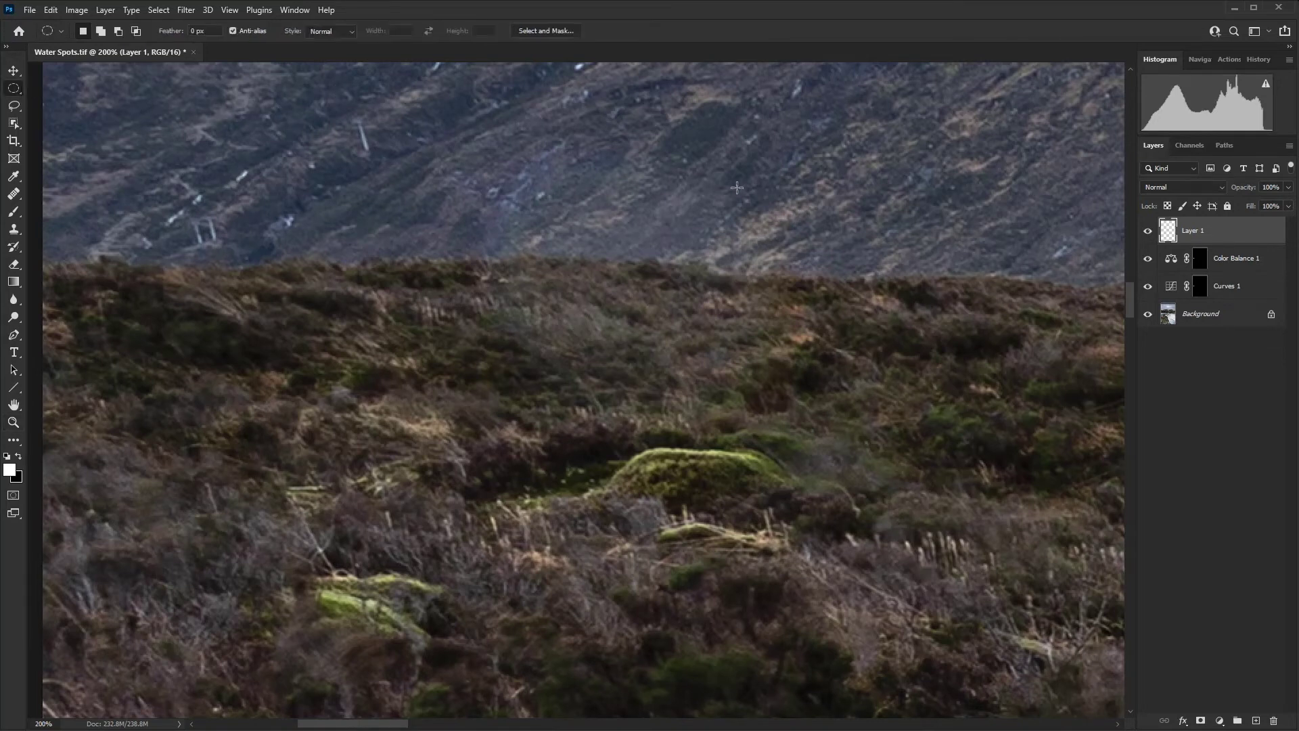
mouse_move(518, 159)
left_mouse_down()
mouse_move(707, 227)
mouse_move(788, 393)
mouse_move(750, 373)
mouse_move(823, 391)
mouse_move(821, 405)
left_mouse_up()
left_click(160, 10)
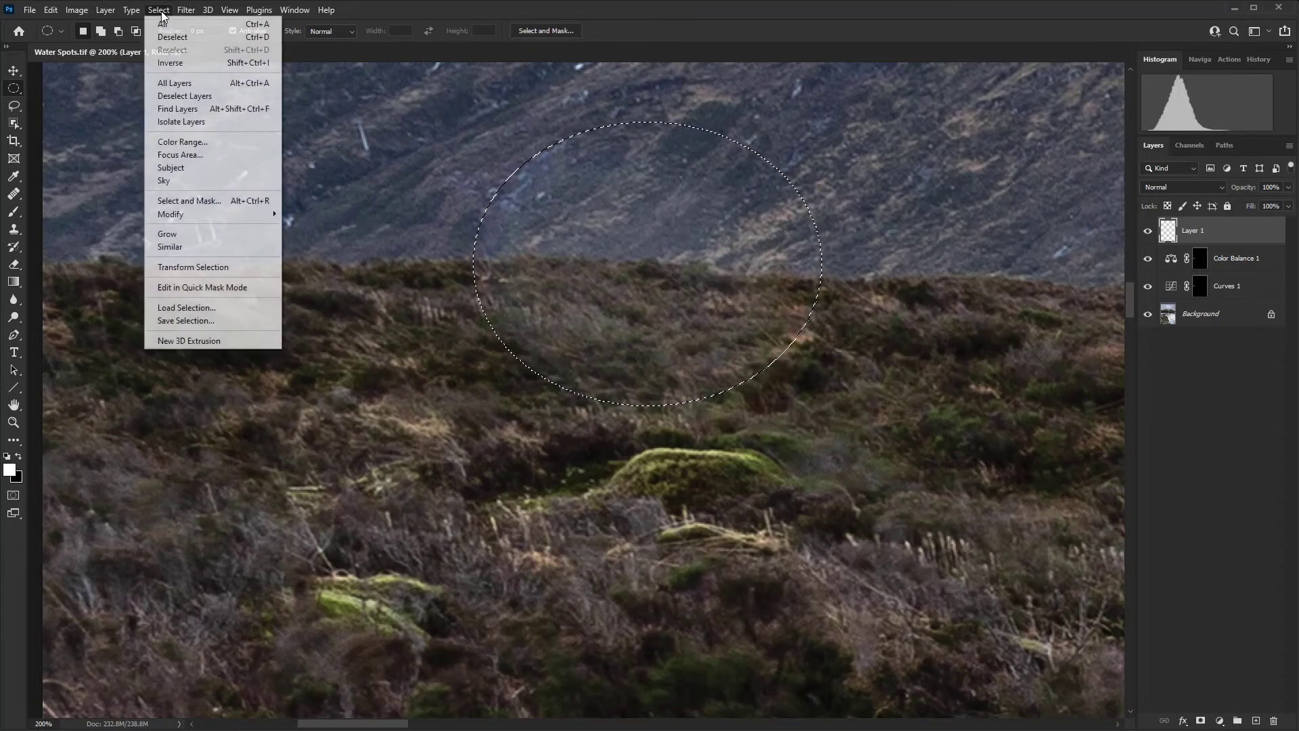
left_click(229, 202)
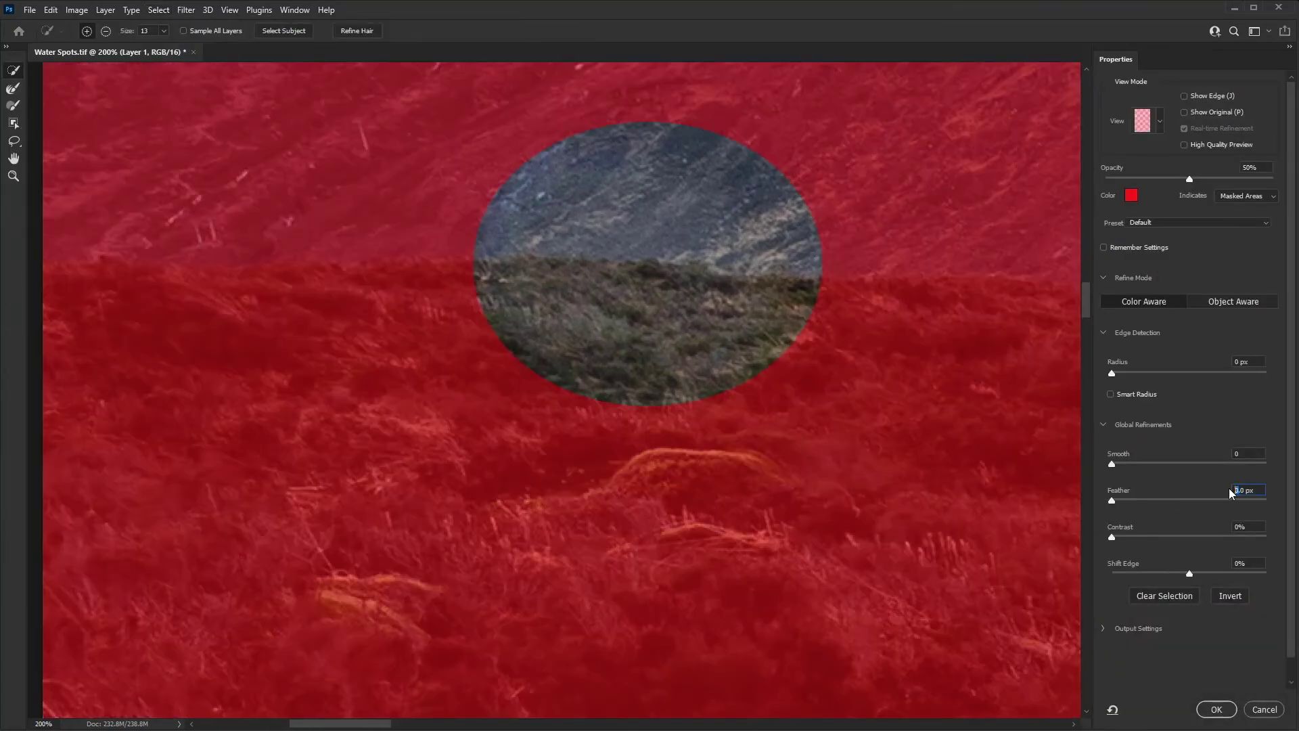
left_click_drag(1191, 575, 1295, 580)
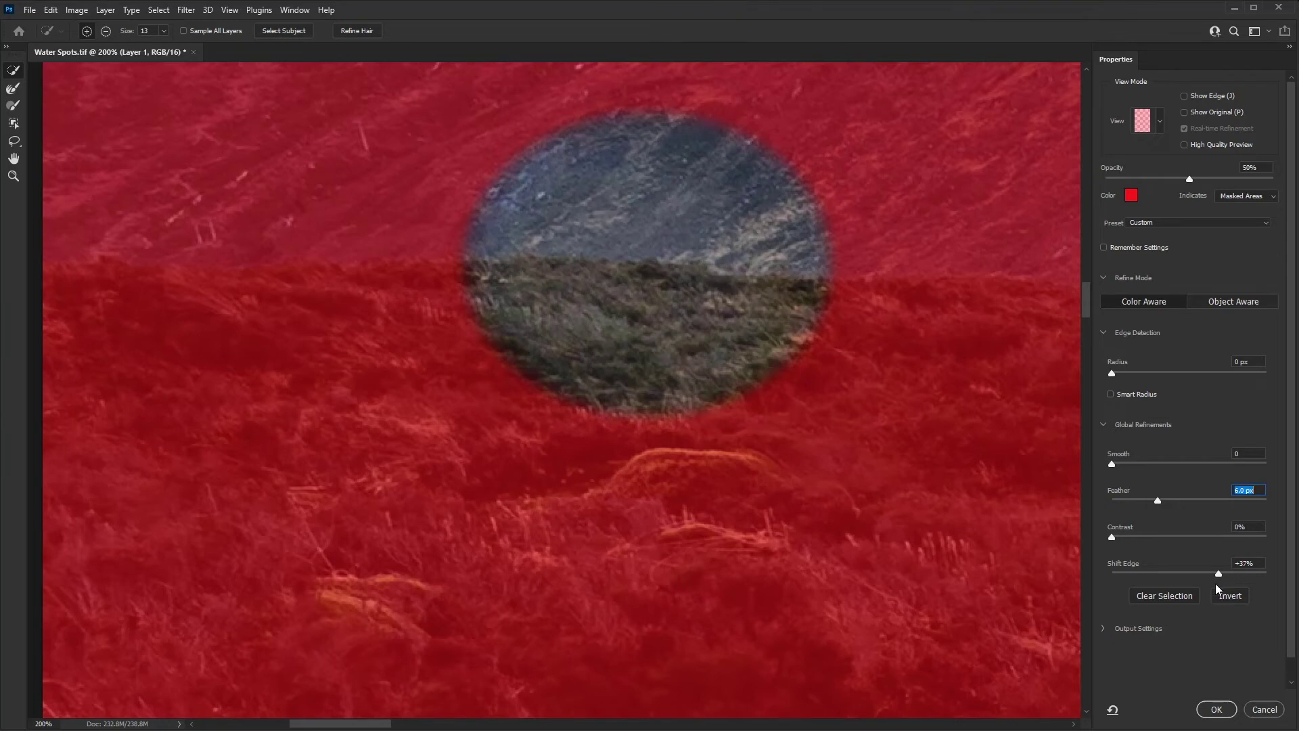
left_click(1188, 576)
left_click(1216, 710)
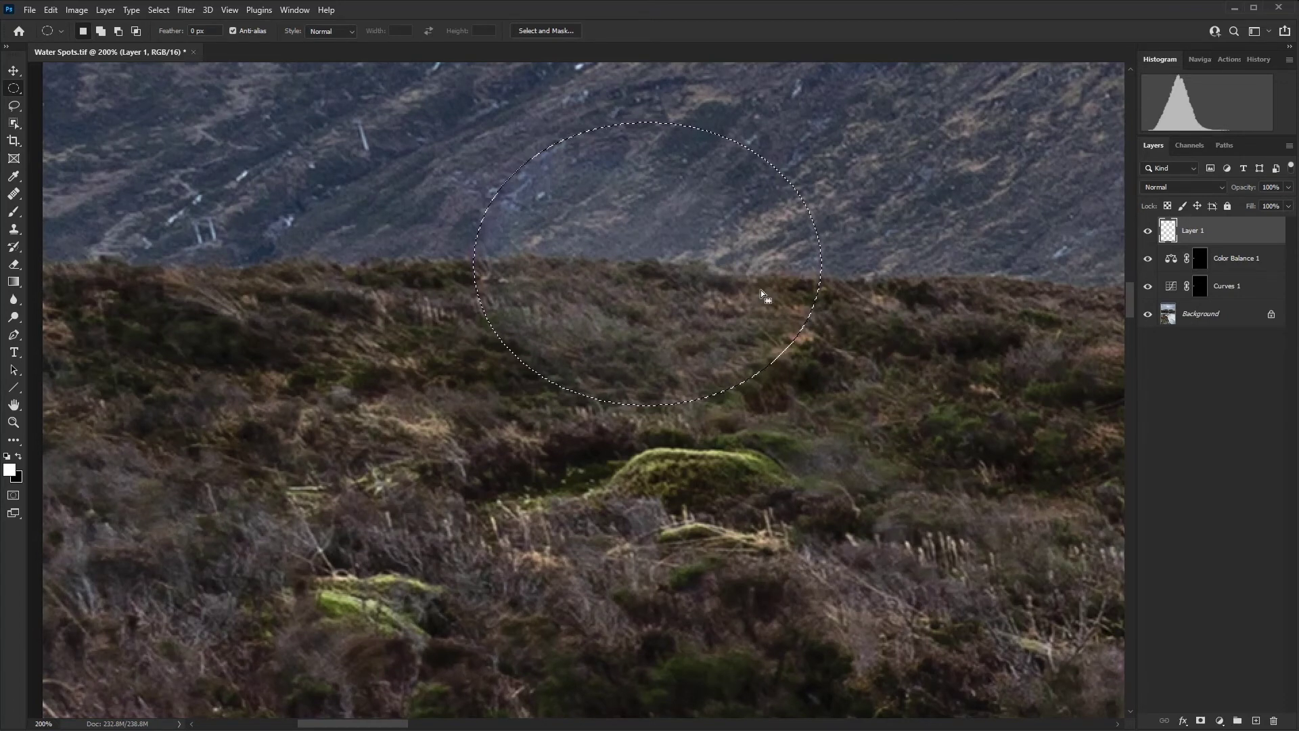
Add a Curves 2 adjustment masked to the circled spot, pulling the midtones slightly down.
left_click(1220, 720)
left_click(1244, 494)
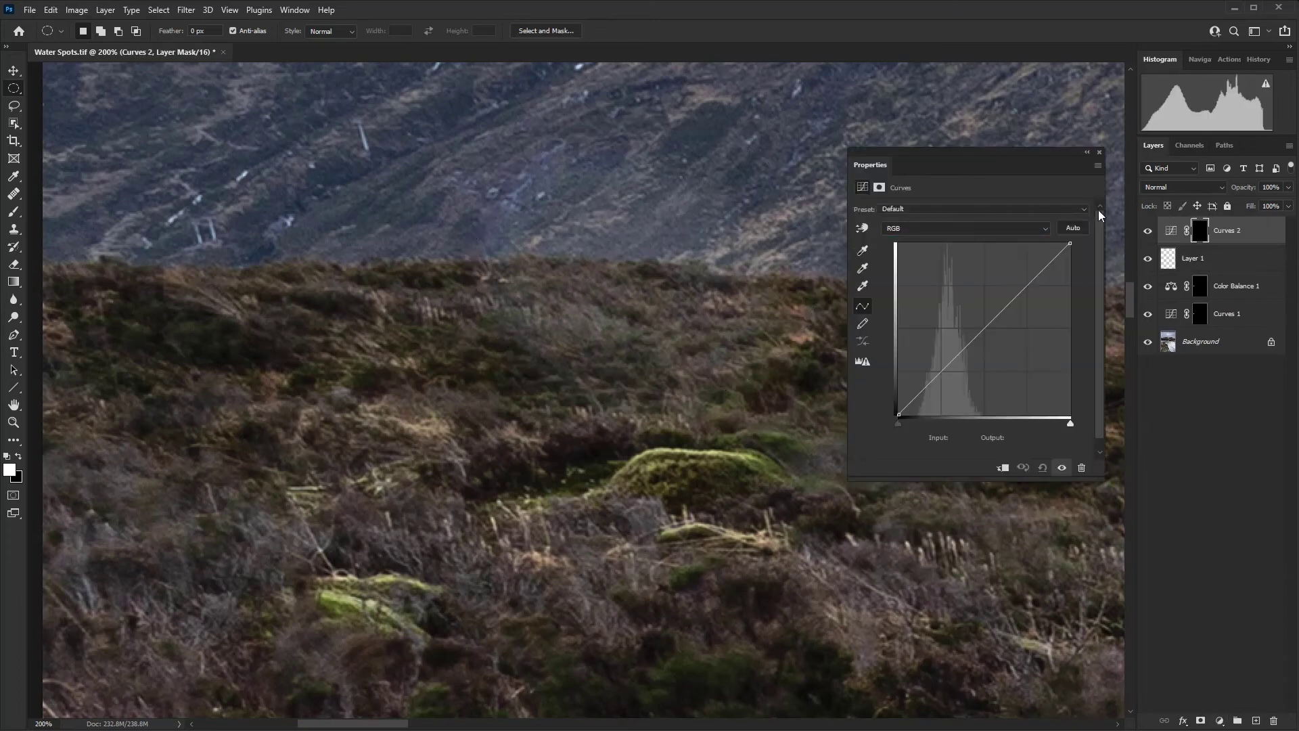
left_click_drag(983, 331, 988, 332)
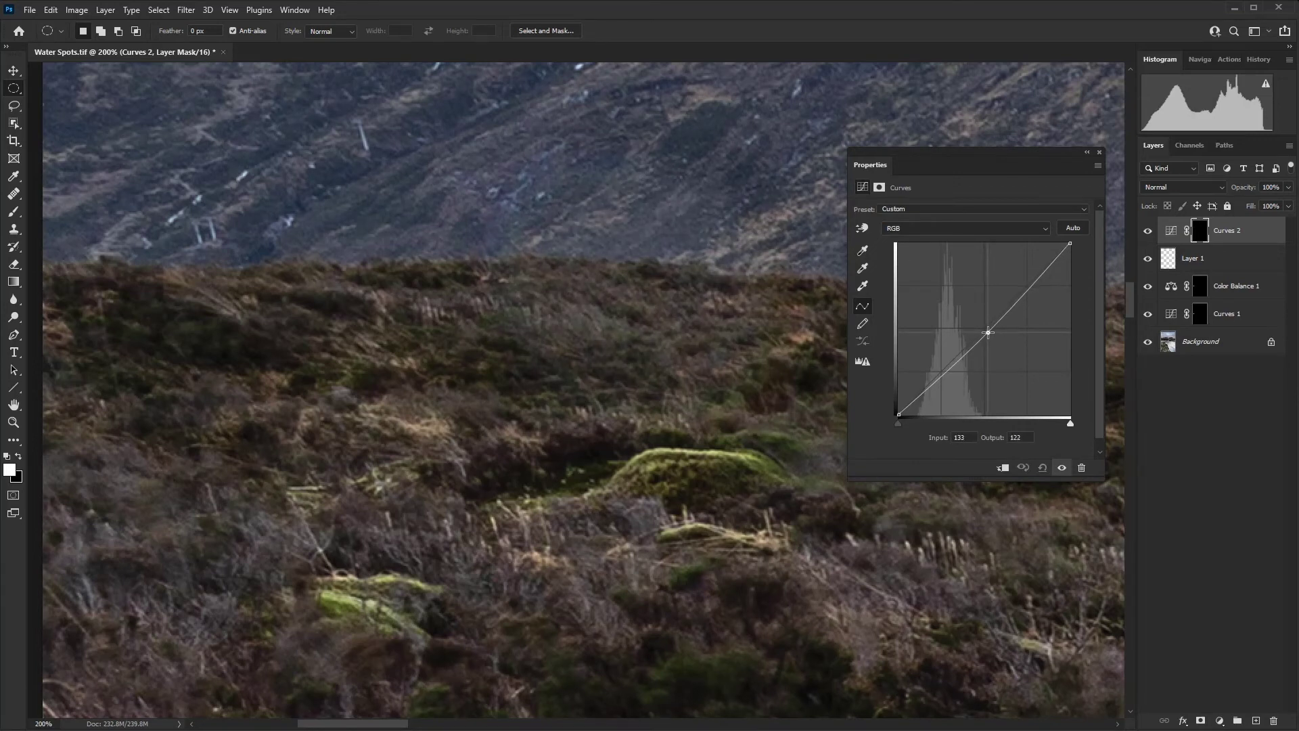
left_click(1100, 152)
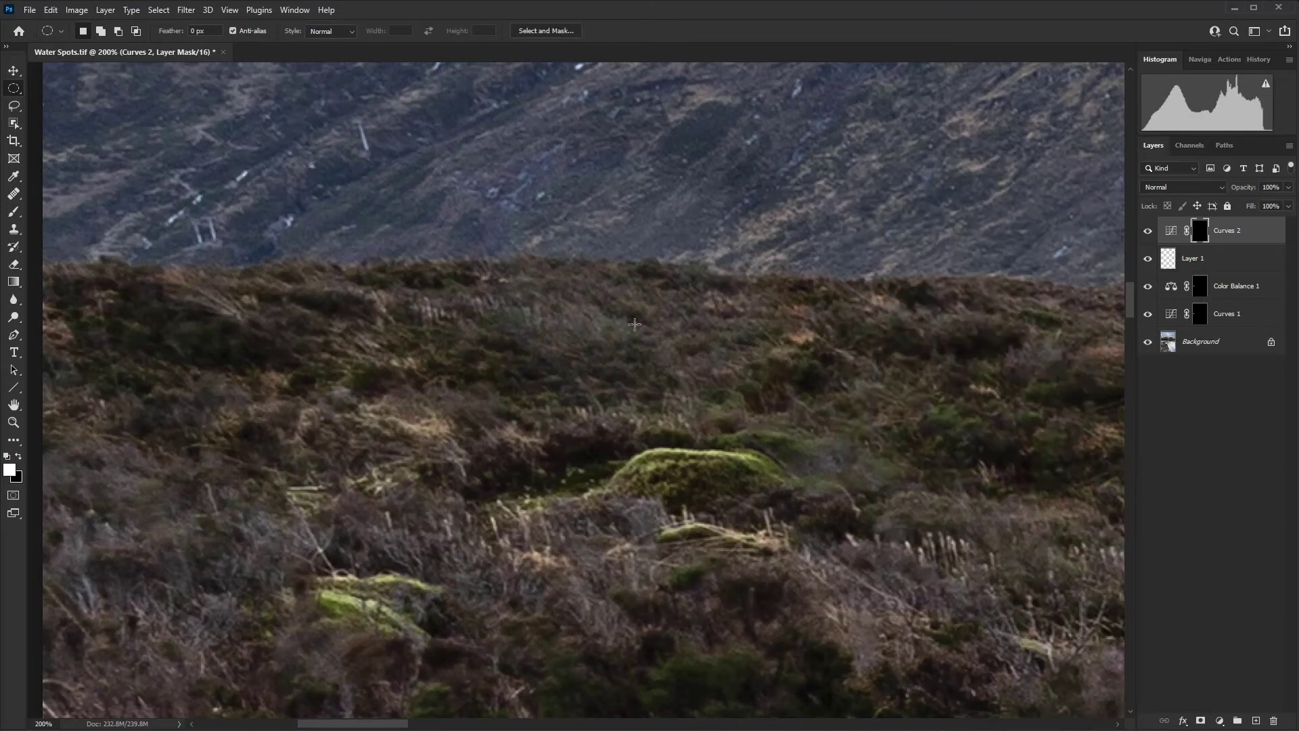
Reload the Curves 2 mask as a selection and add a matching masked Color Balance 2 adjustment.
left_click_drag(1208, 239, 1202, 238)
left_click(1202, 238, "ctrl")
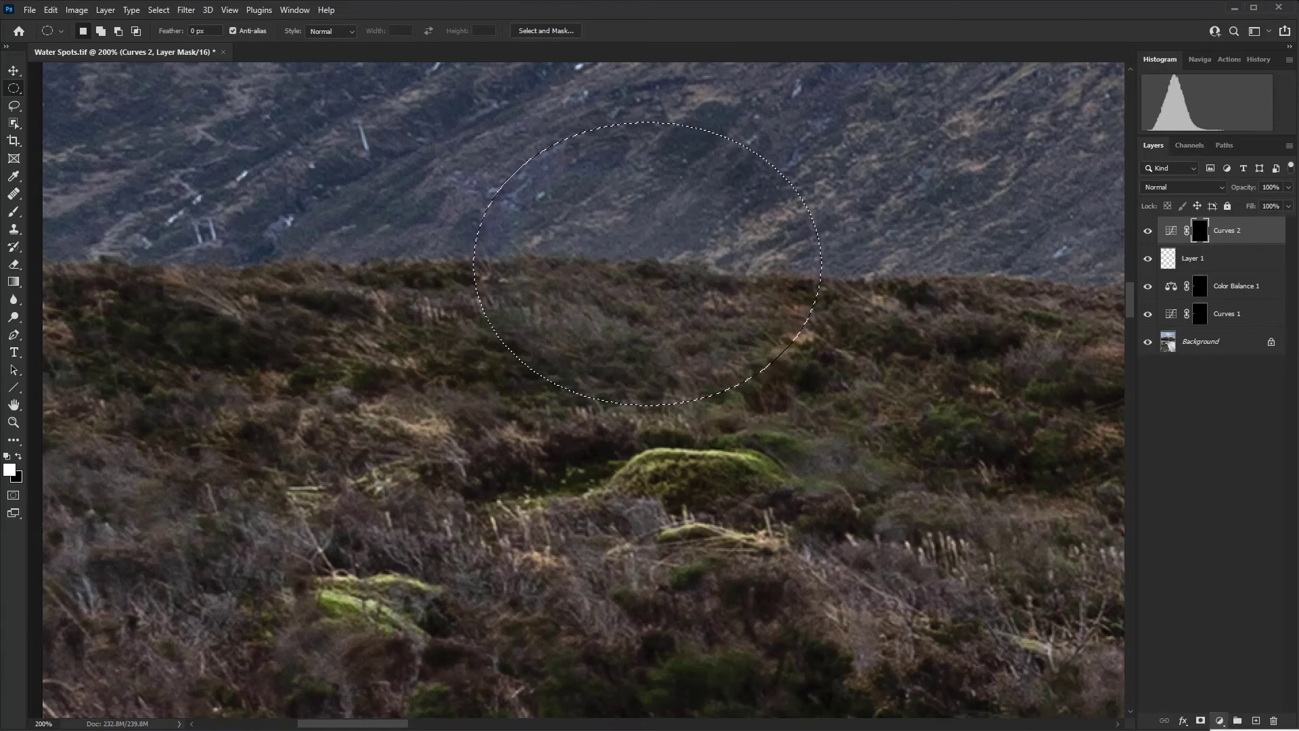
left_click(1221, 722)
left_click(1244, 541)
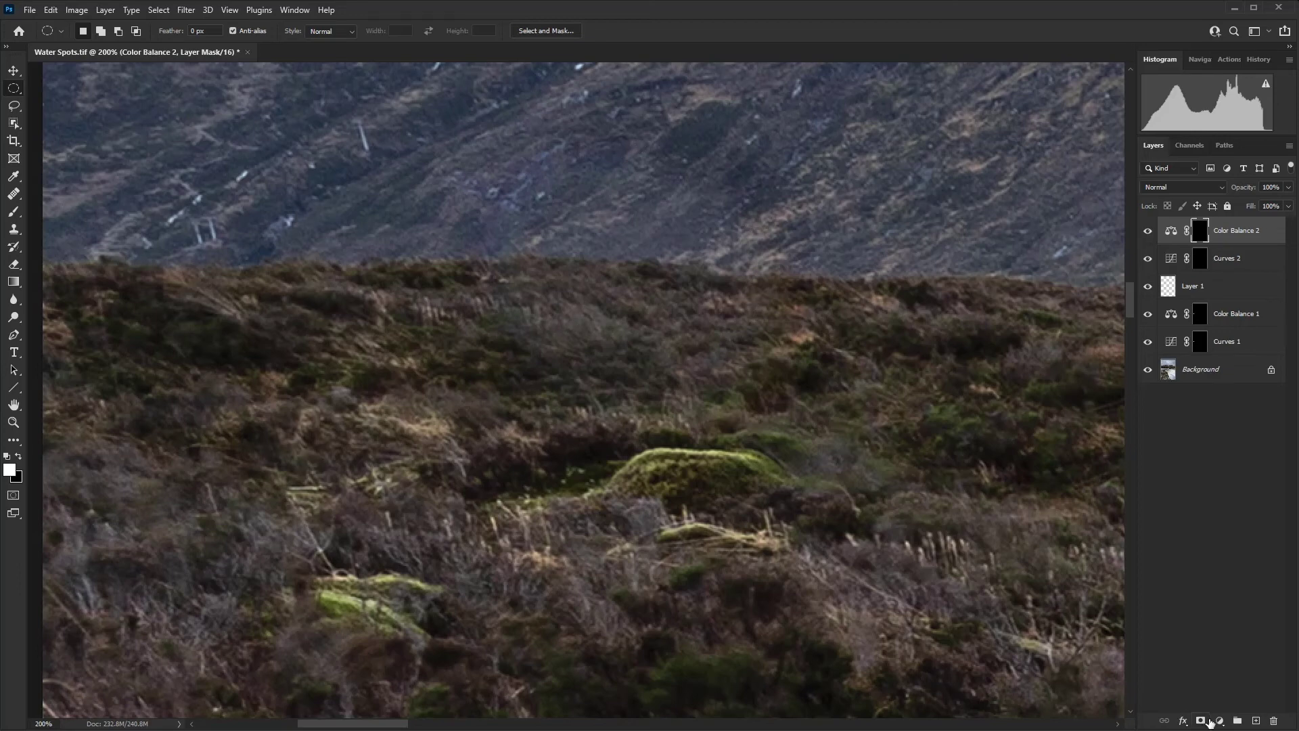
Add an empty Layer 2 and switch to a smaller Clone Stamp brush.
left_click(1256, 721)
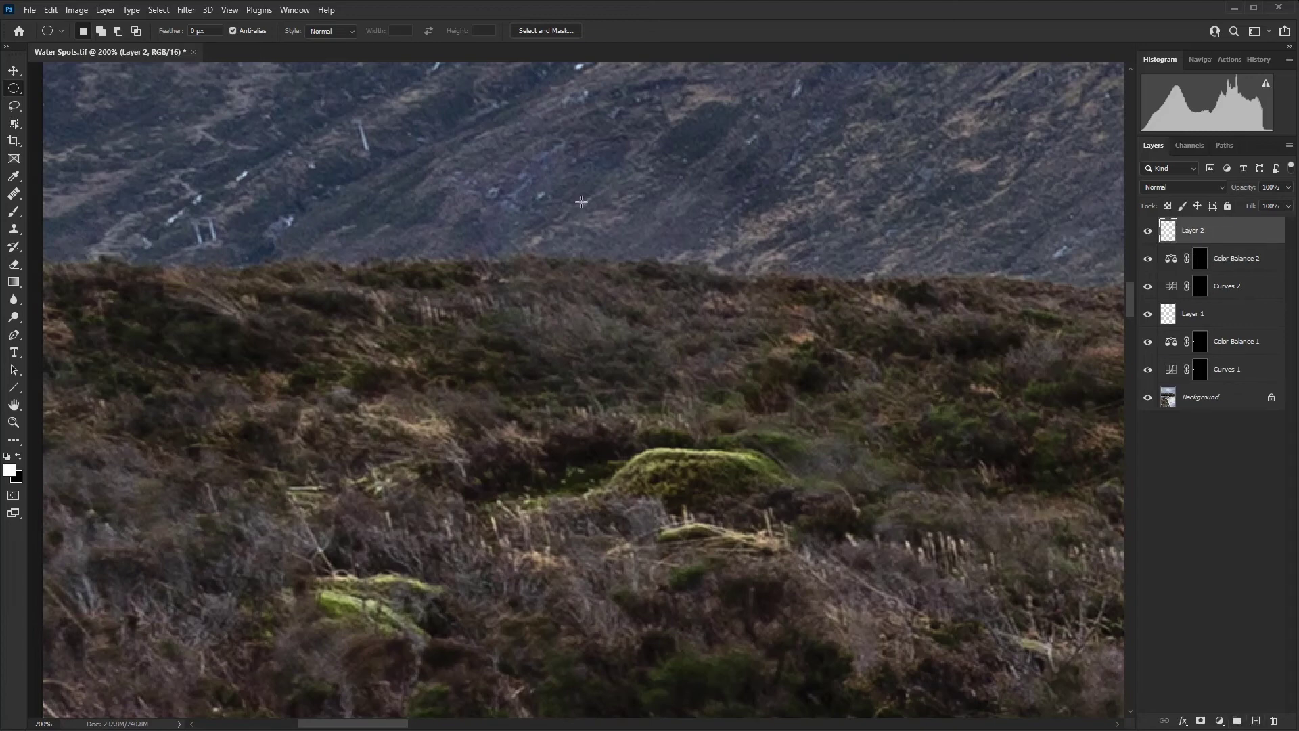
key("s")
key("bracketleft")
key("bracketleft")
key("bracketleft")
key("bracketleft")
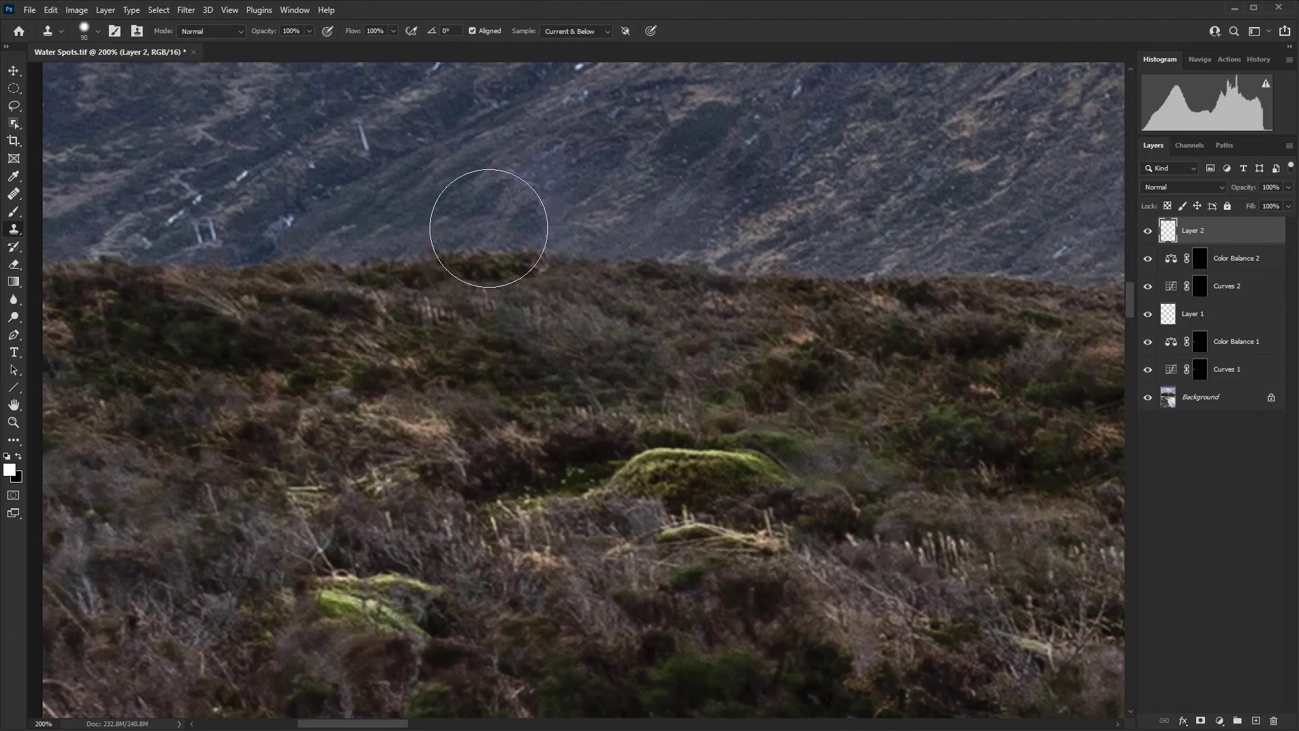
Clone ridge grass over the dark patch, then resample near the horizon and check the repair.
left_click(377, 260, "alt")
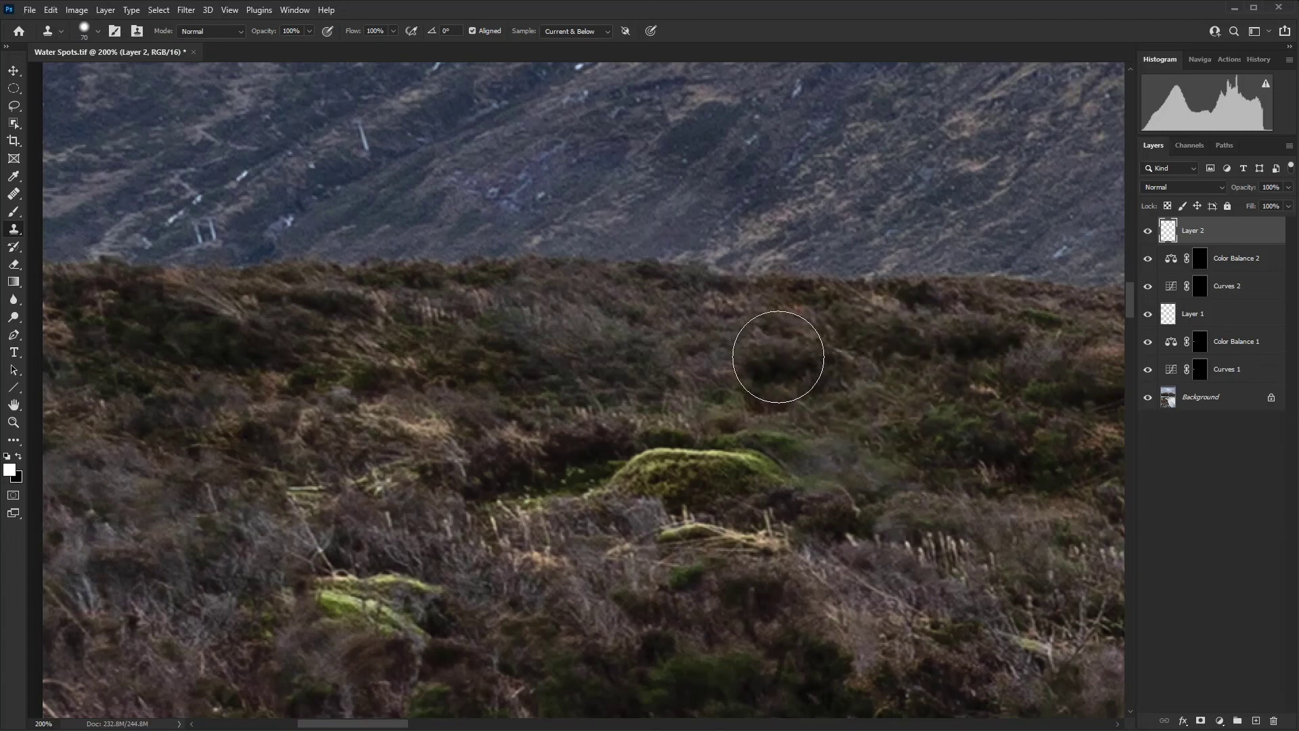
left_click(462, 362)
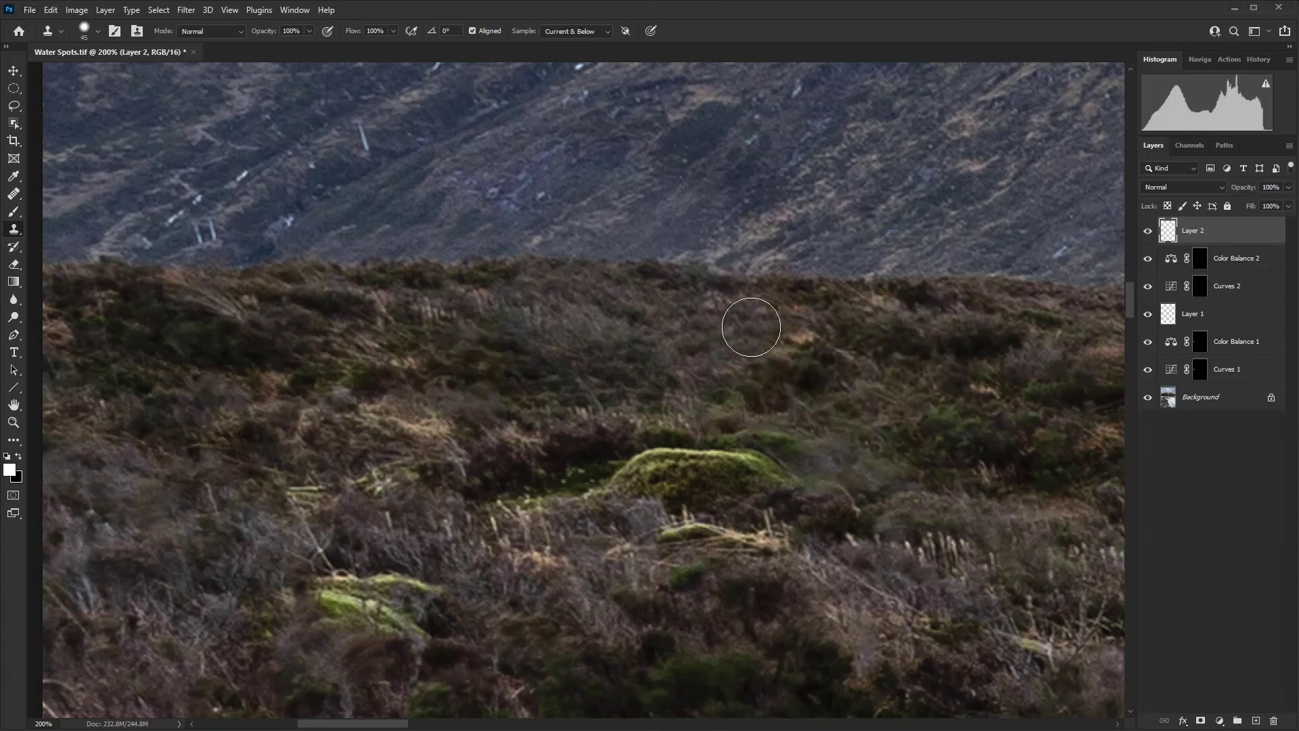
left_click(913, 281, "alt")
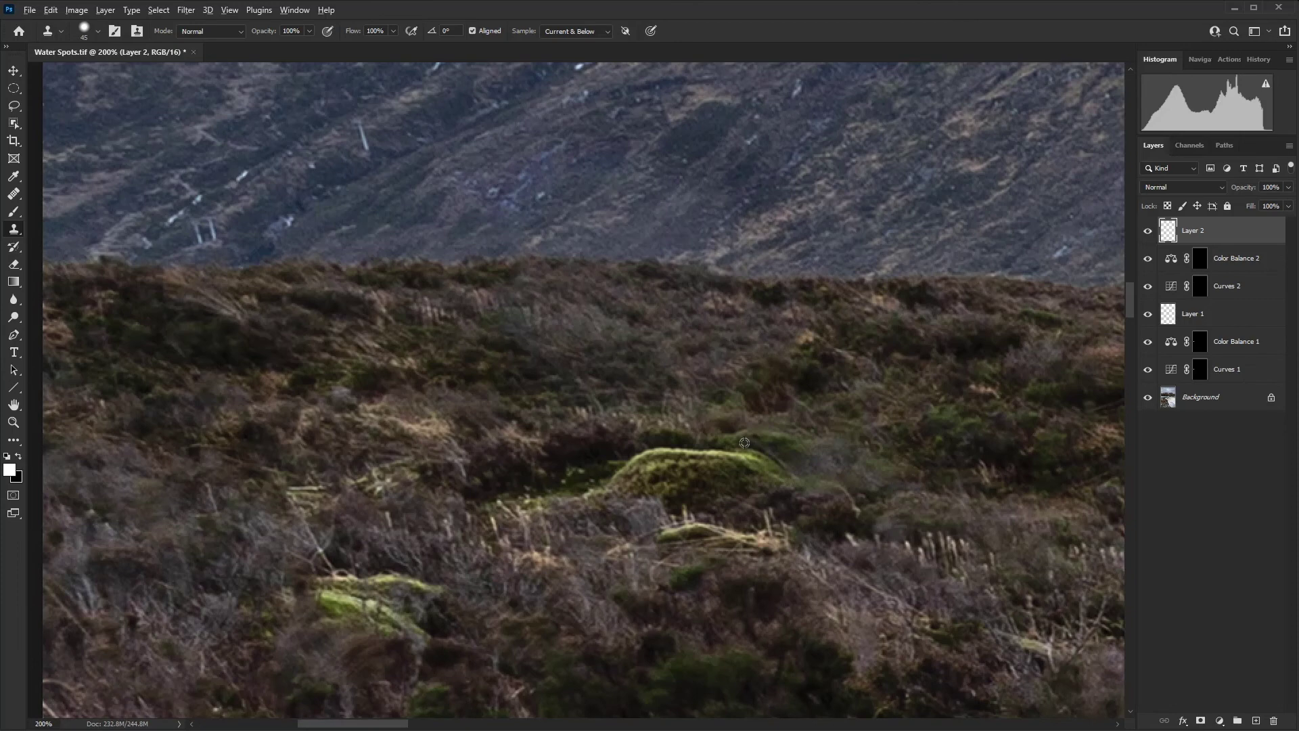
key("ctrl+minus")
key("ctrl+minus")
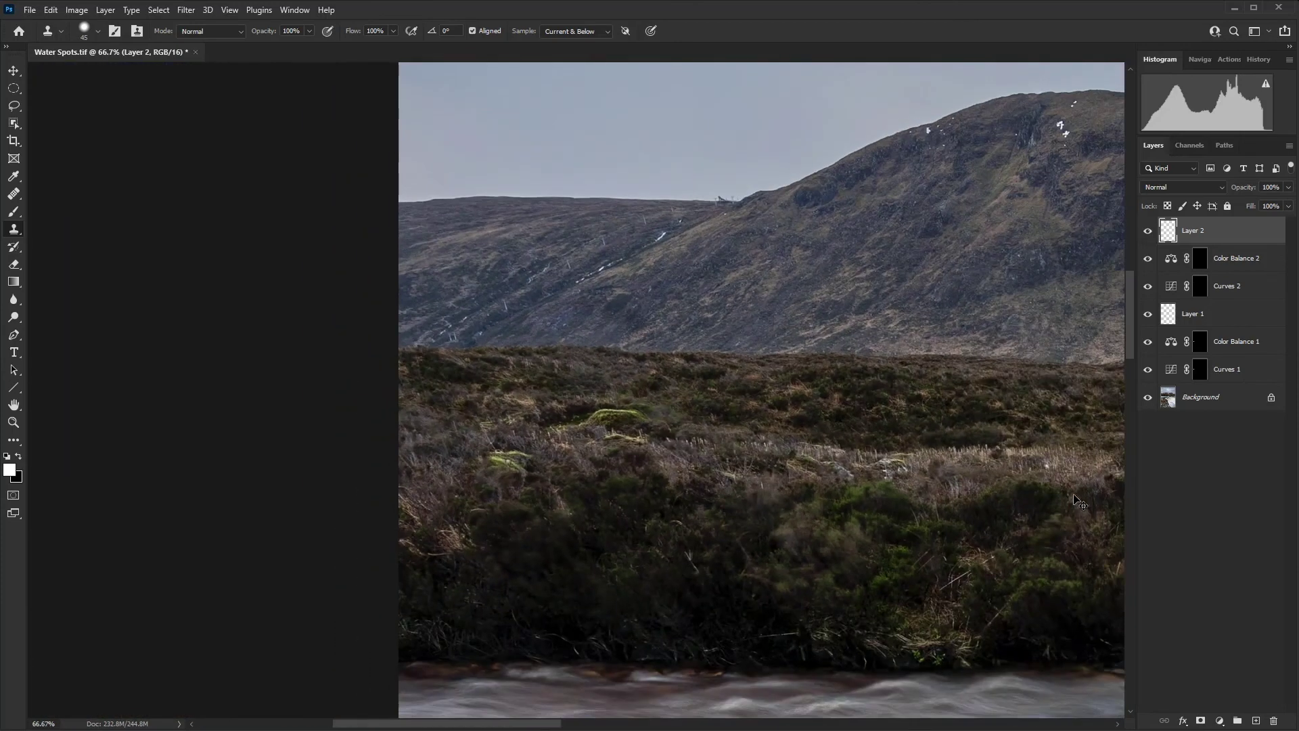
key("ctrl+plus")
key("ctrl+plus")
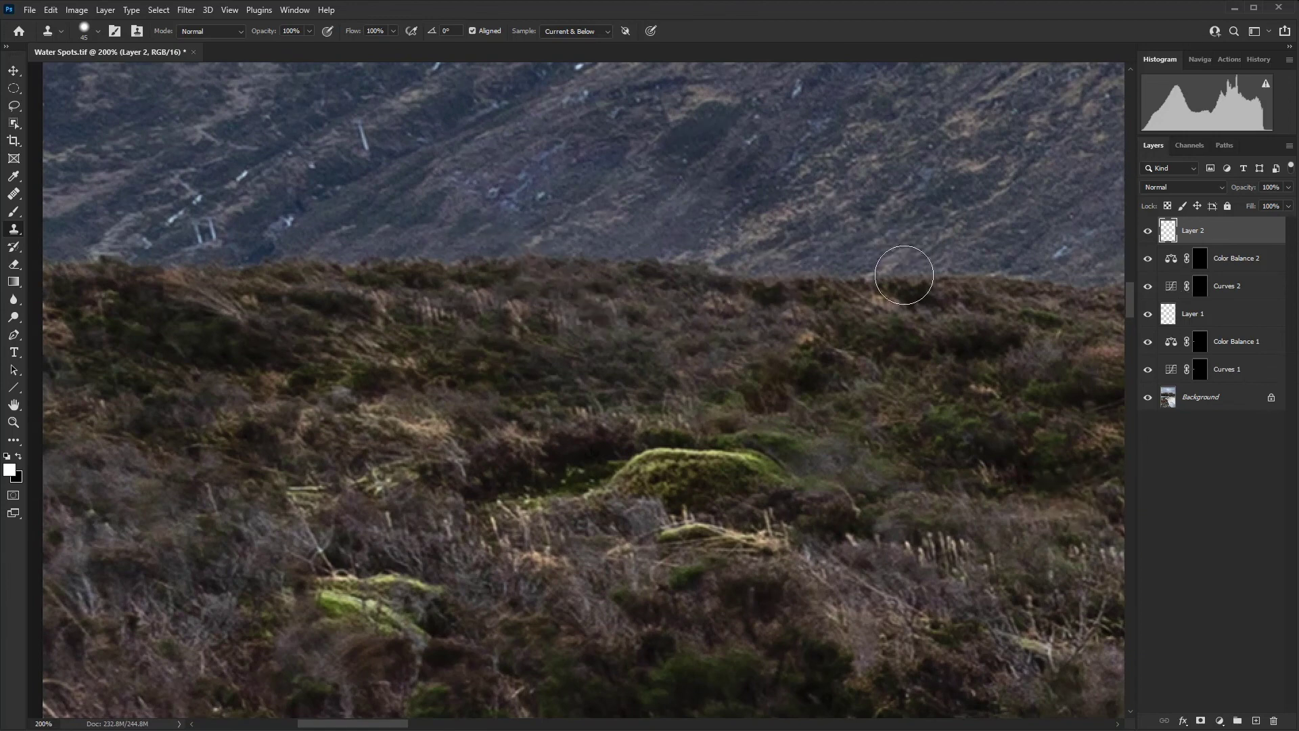
Add a Levels 1 adjustment masked by the Color Balance 2 selection, raising the black point to 5.
left_click(1203, 262, "ctrl")
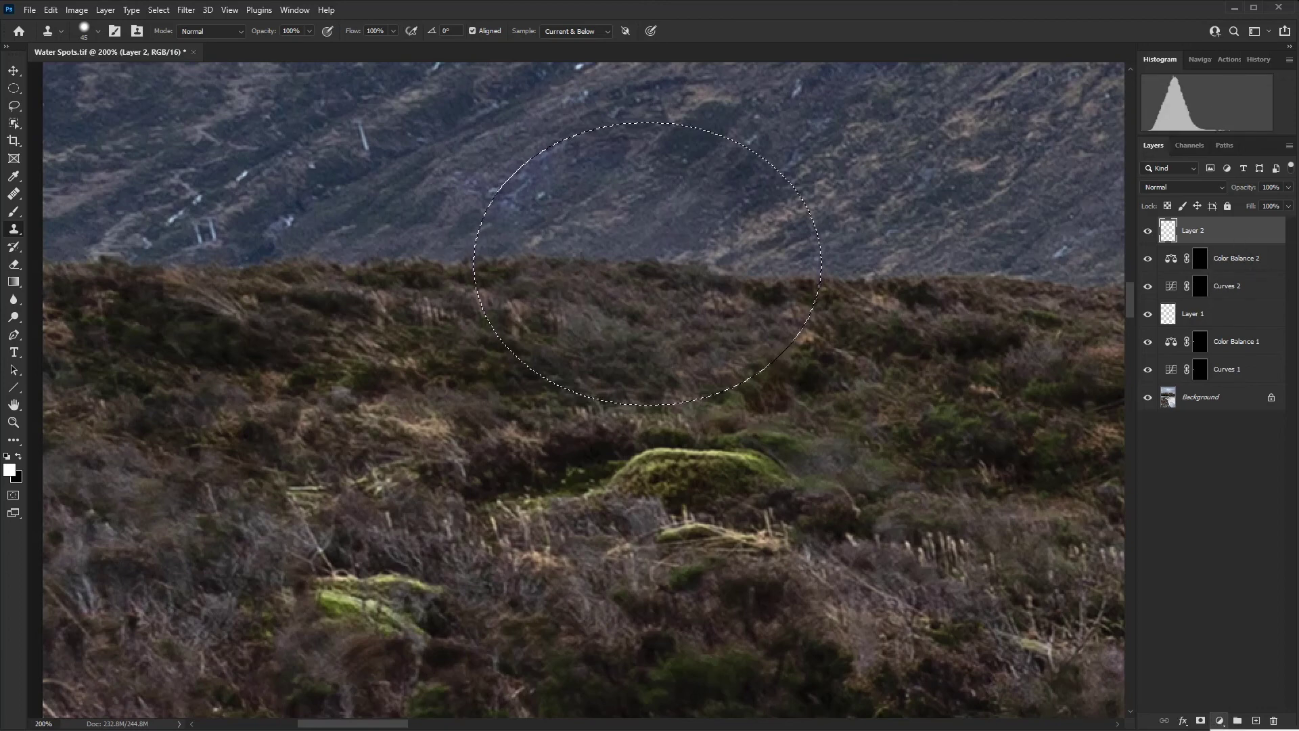
left_click(1219, 721)
left_click(1245, 476)
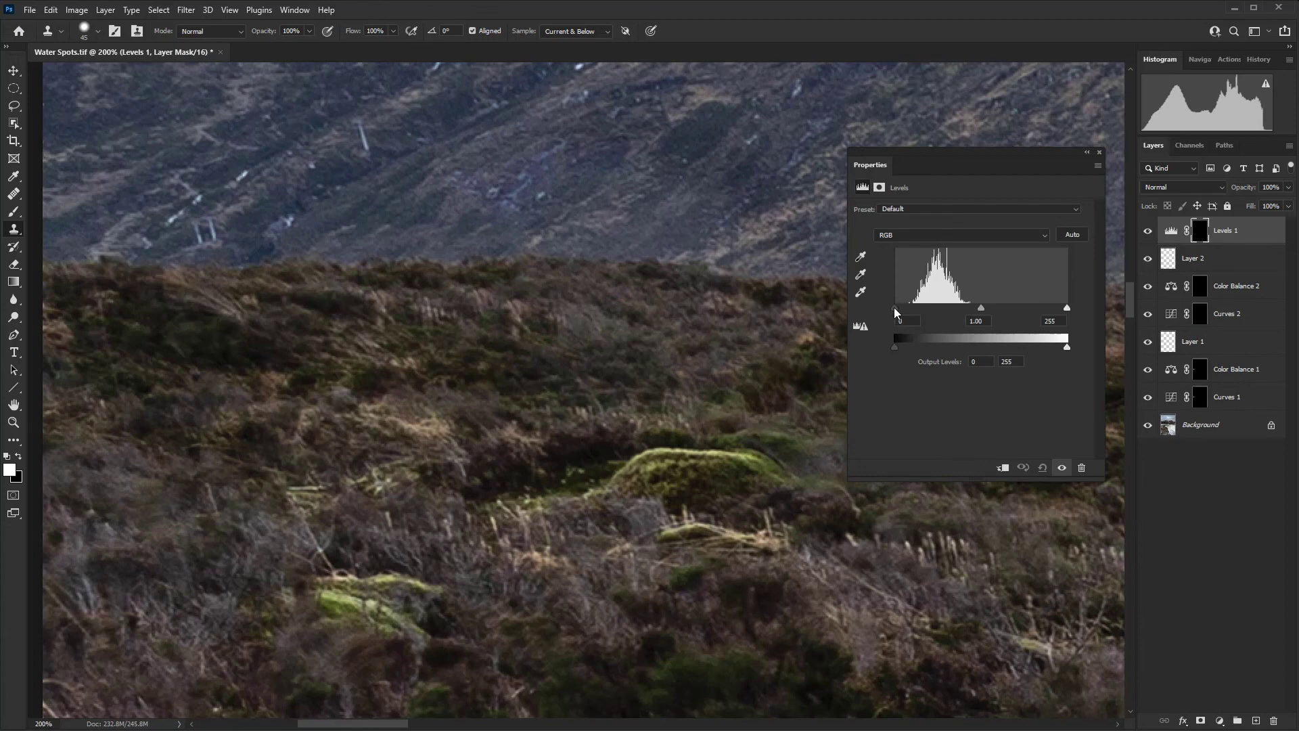
left_click_drag(894, 308, 898, 310)
key("z")
key("ctrl+0")
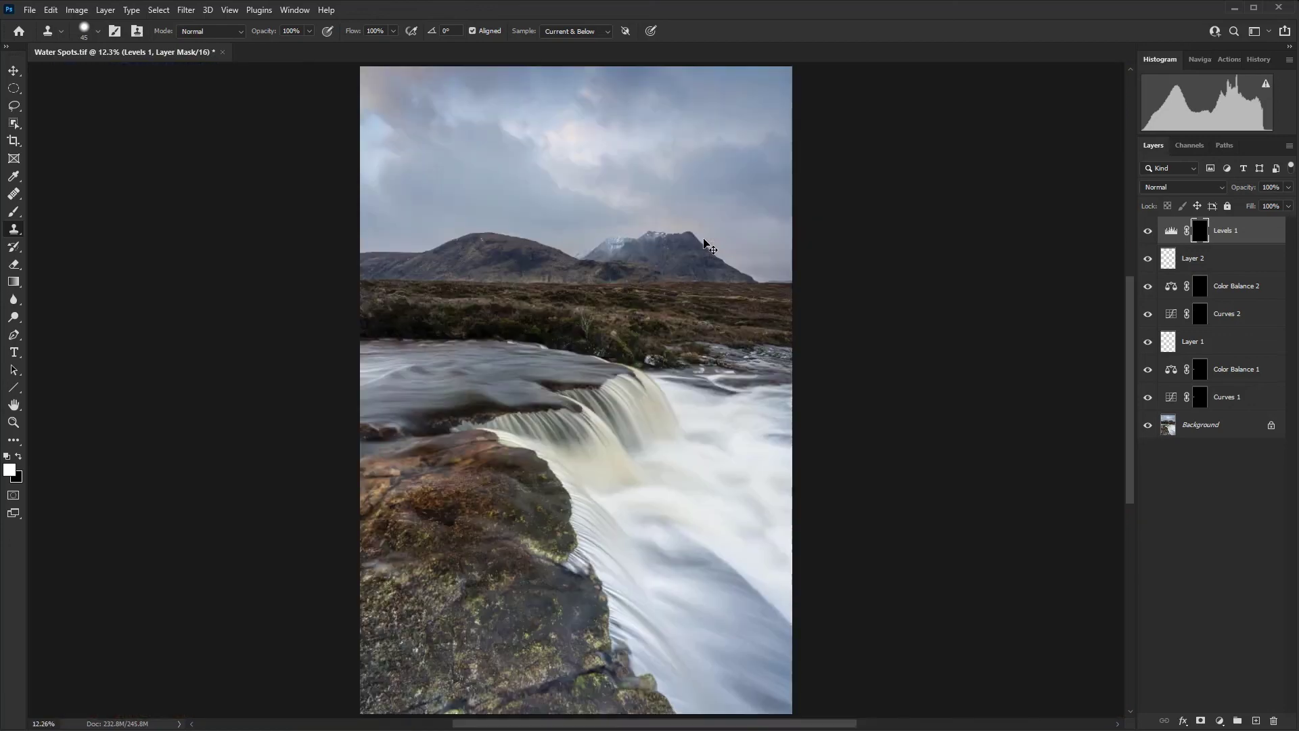
left_click(518, 433)
left_click(493, 411)
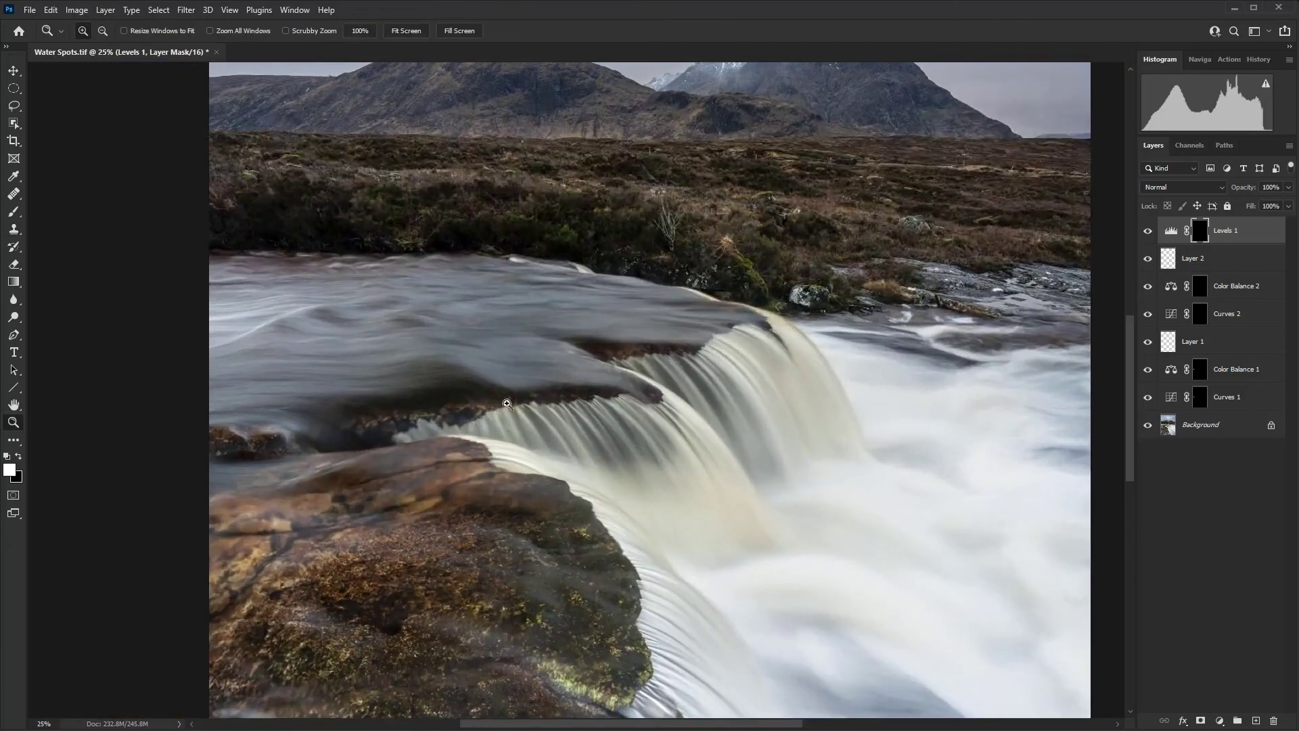
left_click_drag(609, 349, 827, 357)
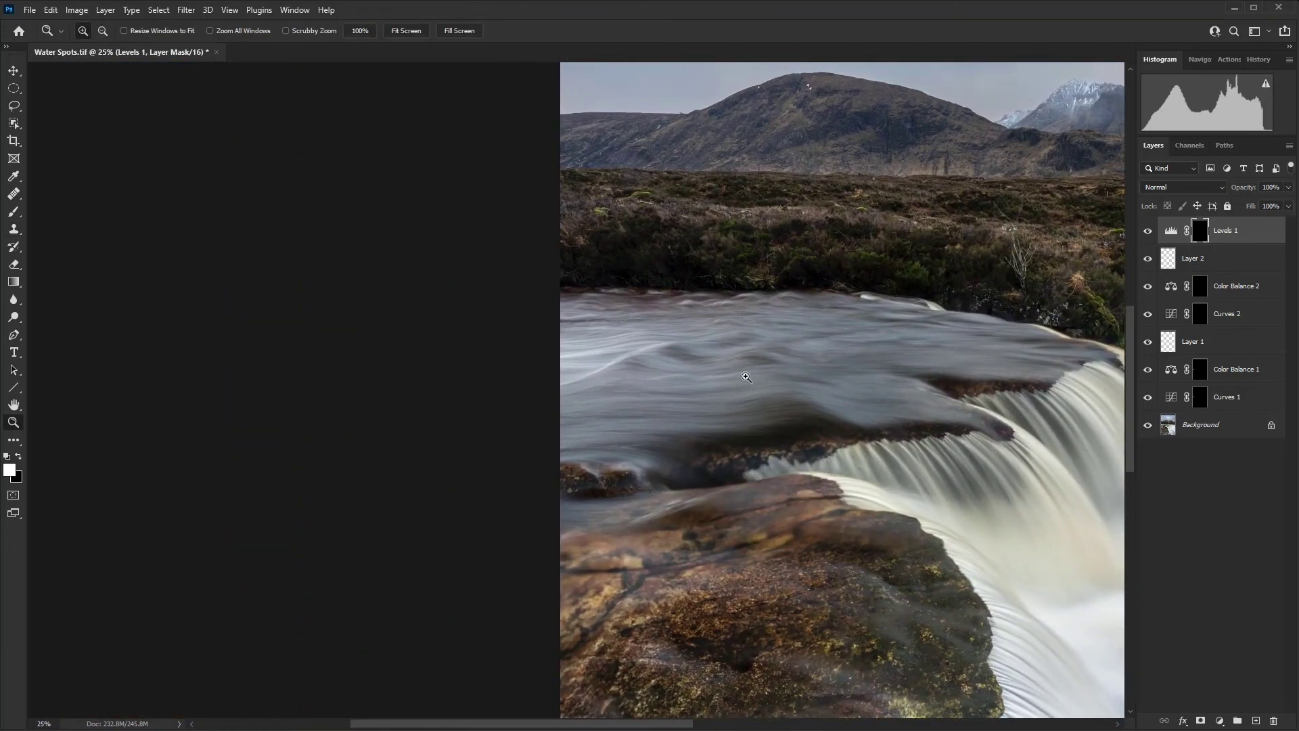
left_click(667, 352)
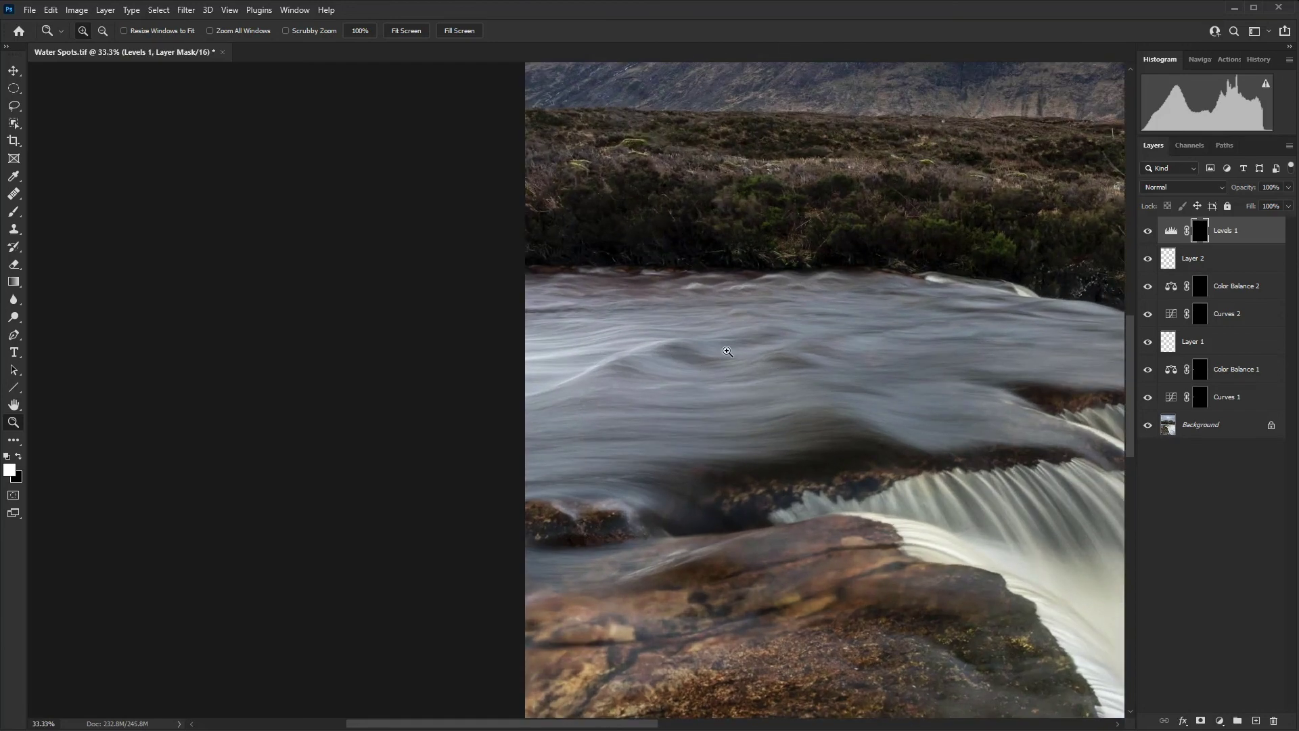
left_click_drag(710, 212, 739, 429)
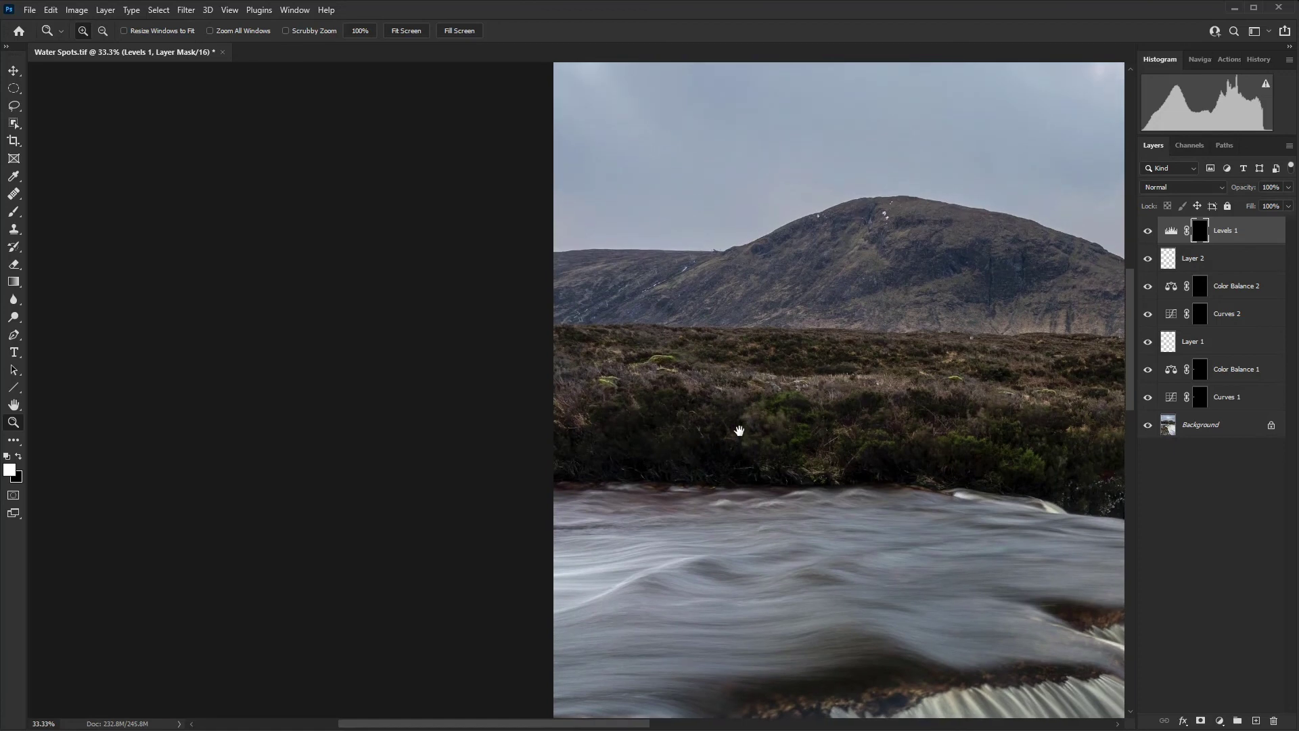